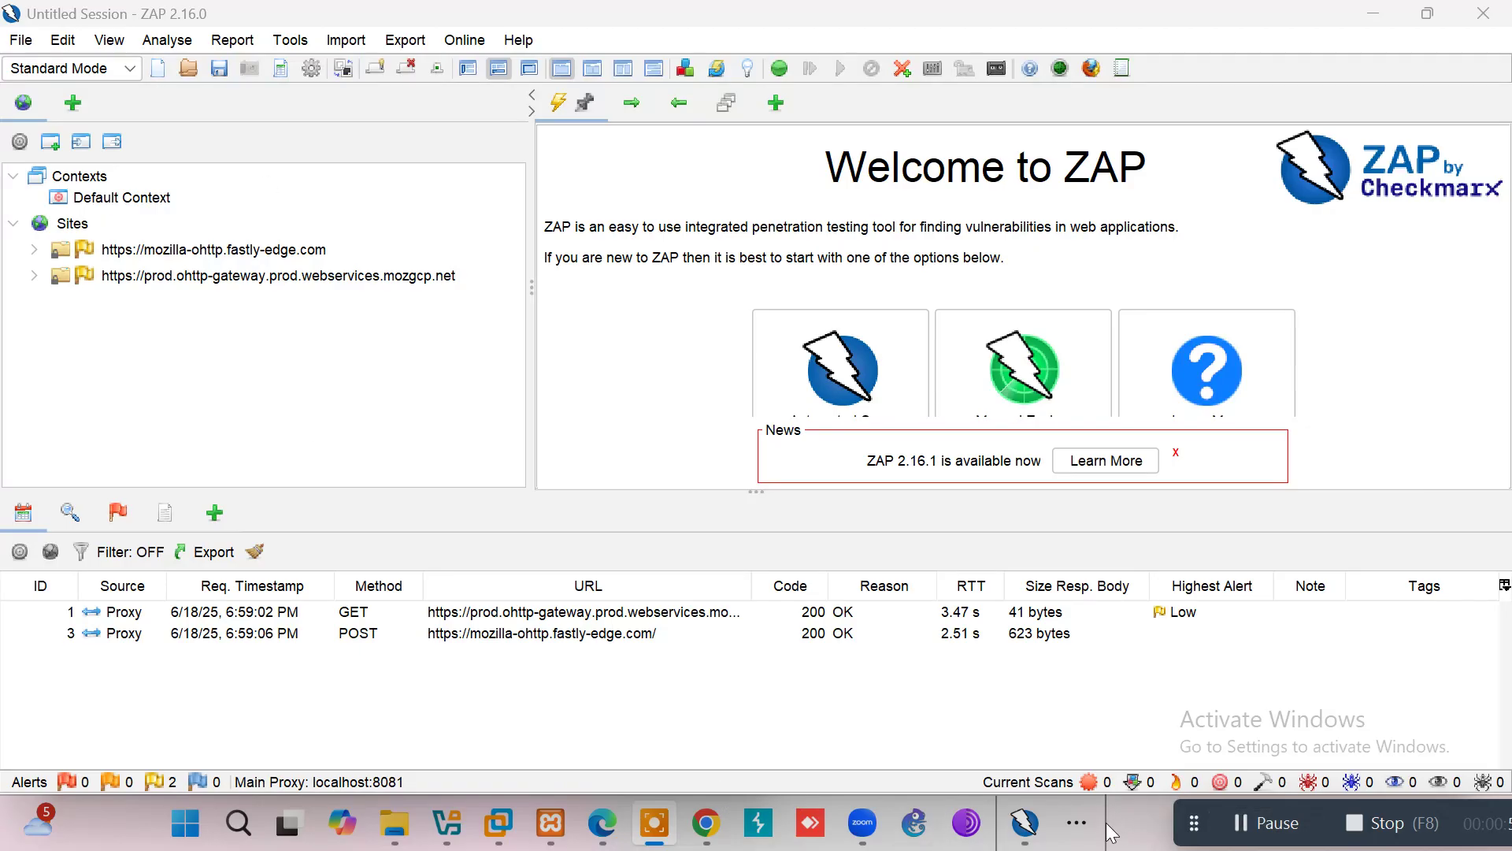
Step: Bring the running Firefox window to the front from the taskbar overflow
left_click(1078, 824)
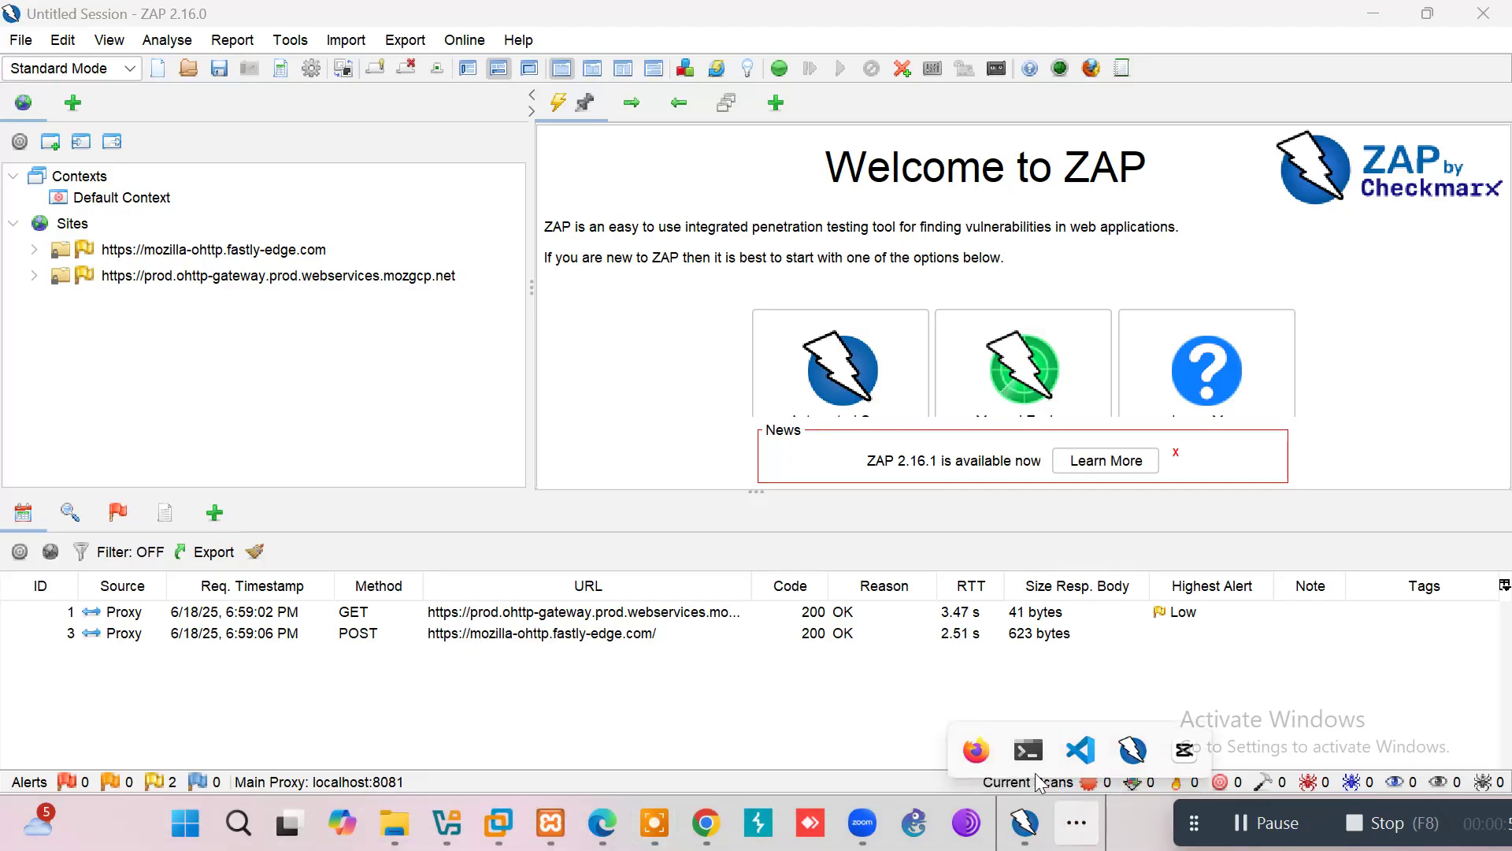
left_click(976, 755)
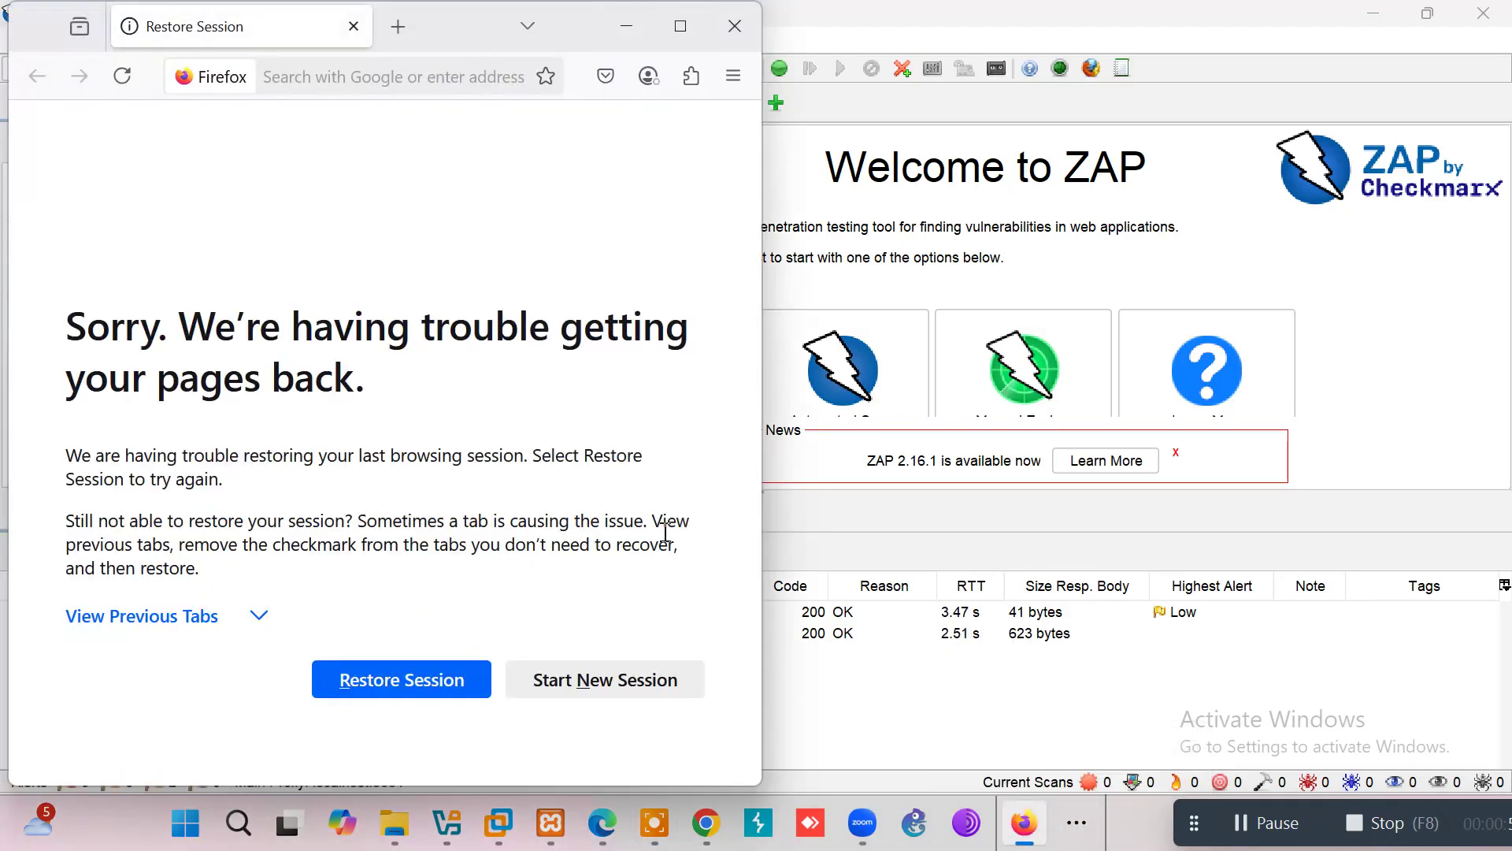
left_click(356, 76)
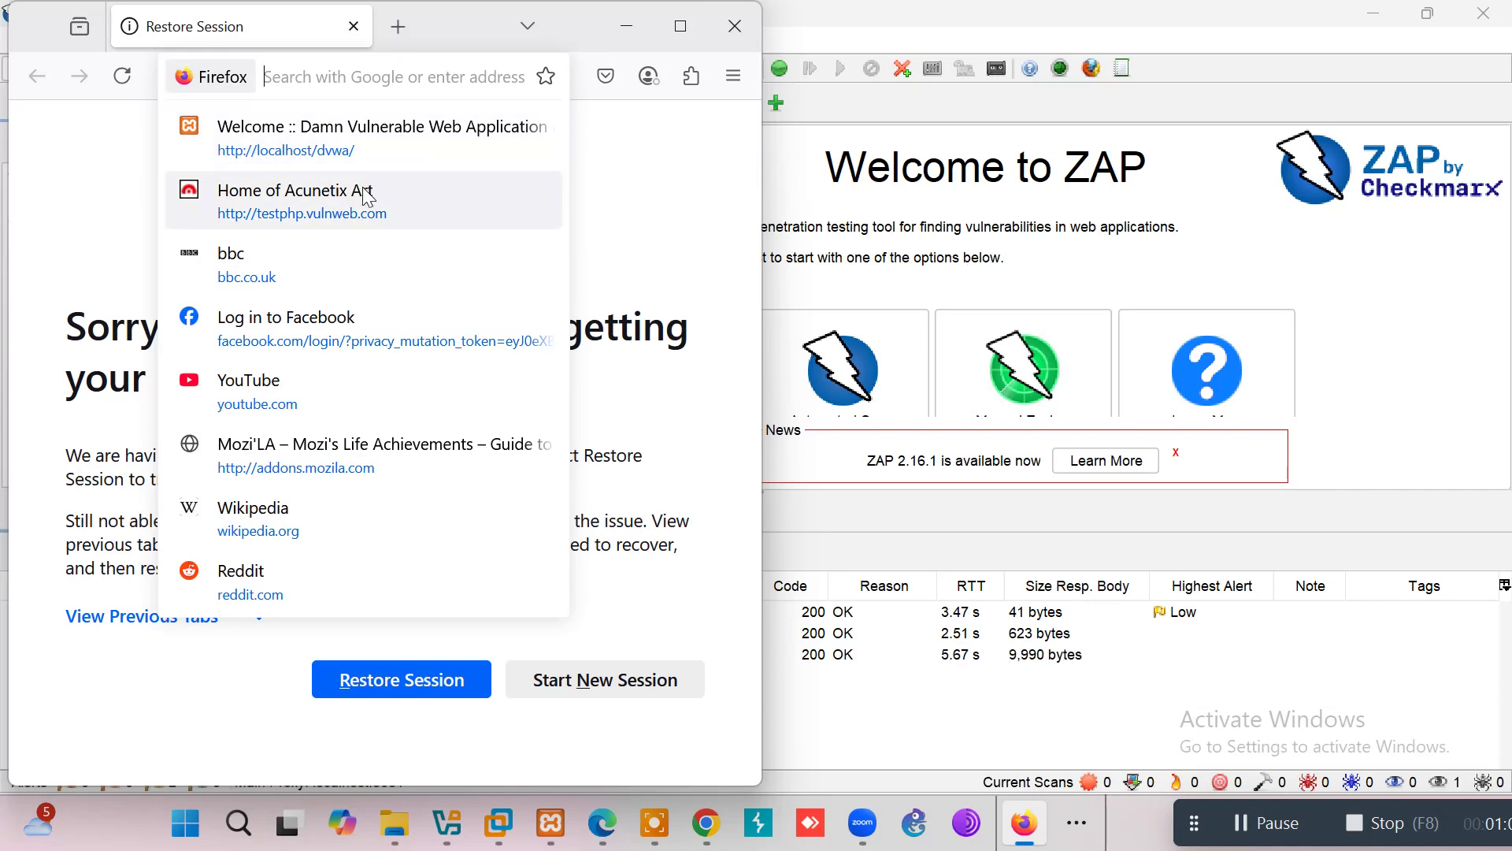
Step: Restore the ZAP window and snap it to the right half of the screen
left_click(984, 220)
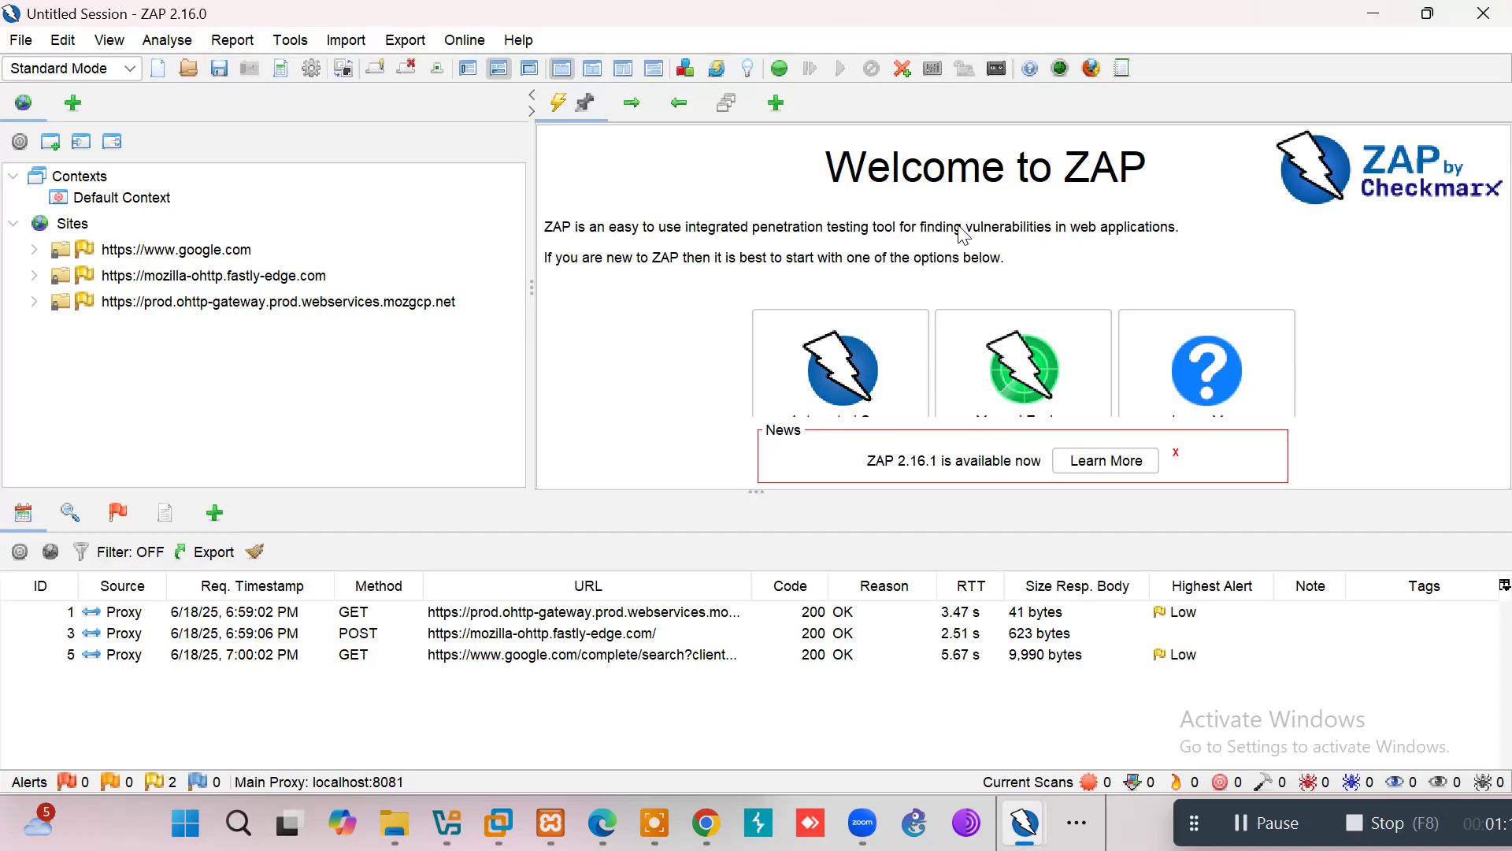
key("super+Down")
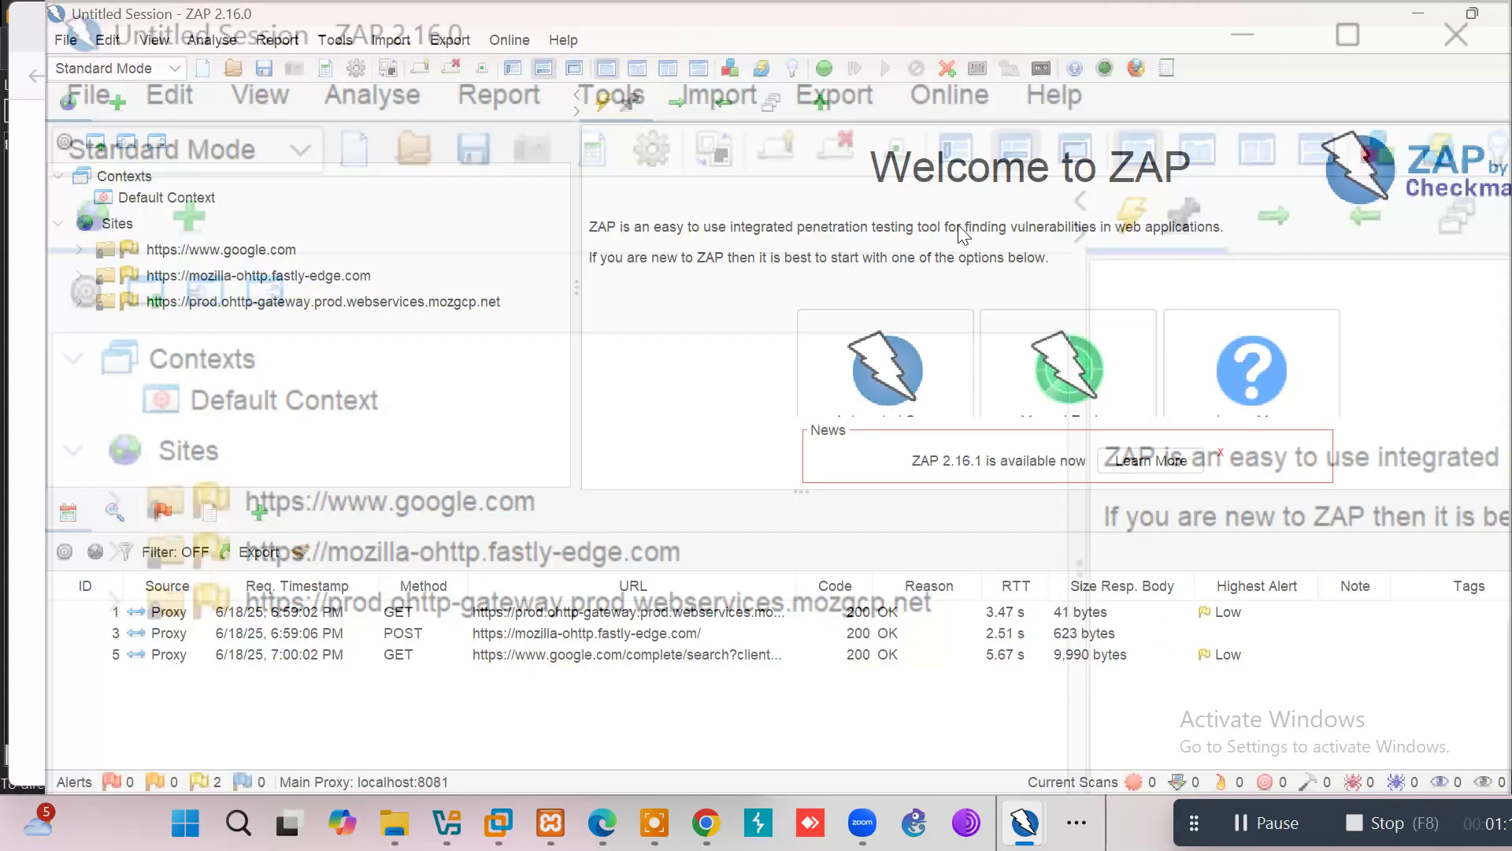
key("super+Right")
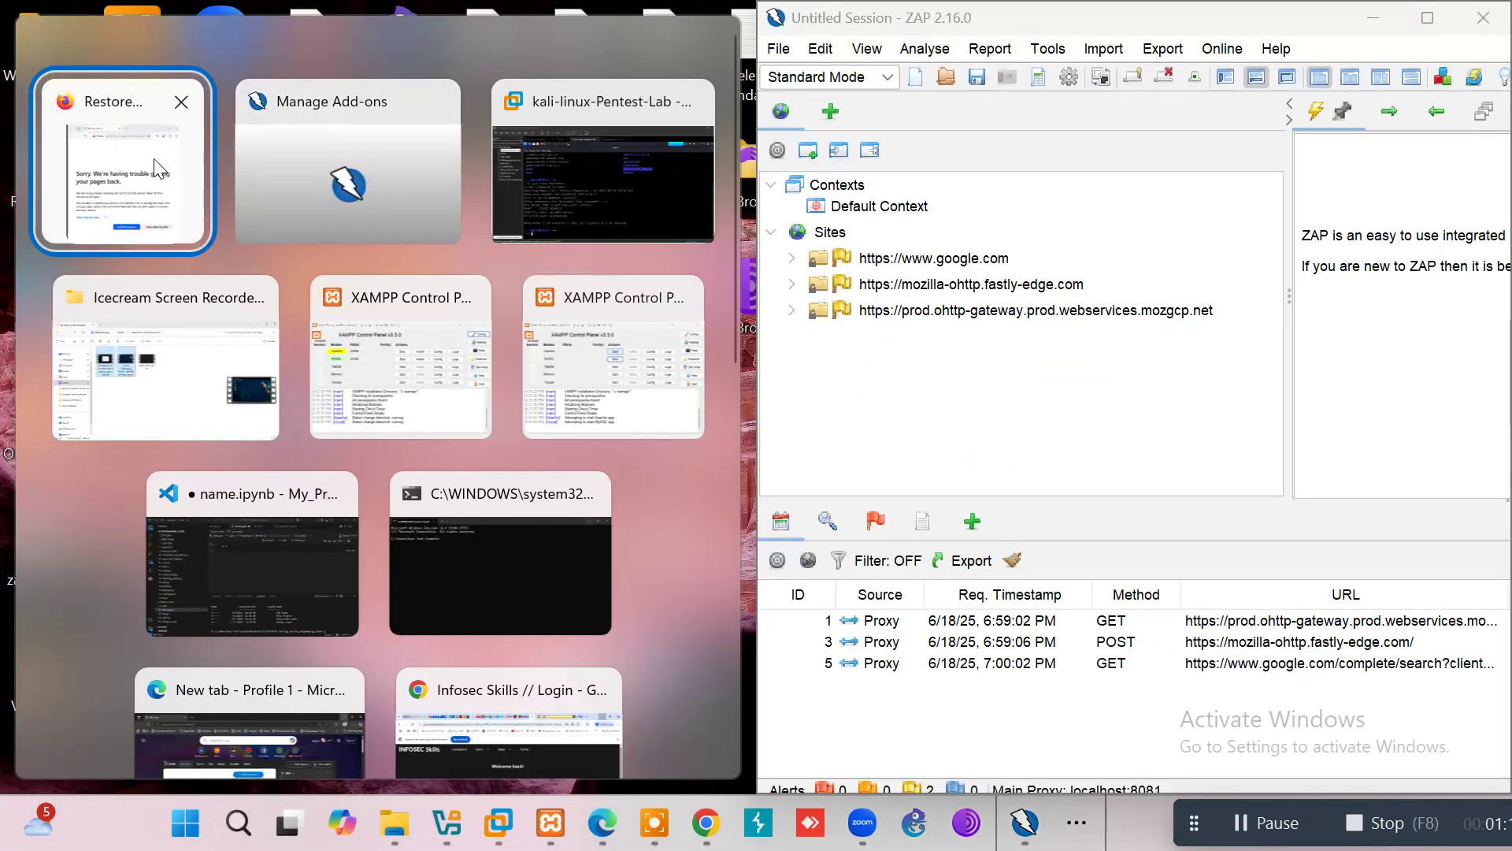
Step: Snap Firefox into the left half and load testphp.vulnweb.com through the proxy
left_click(154, 170)
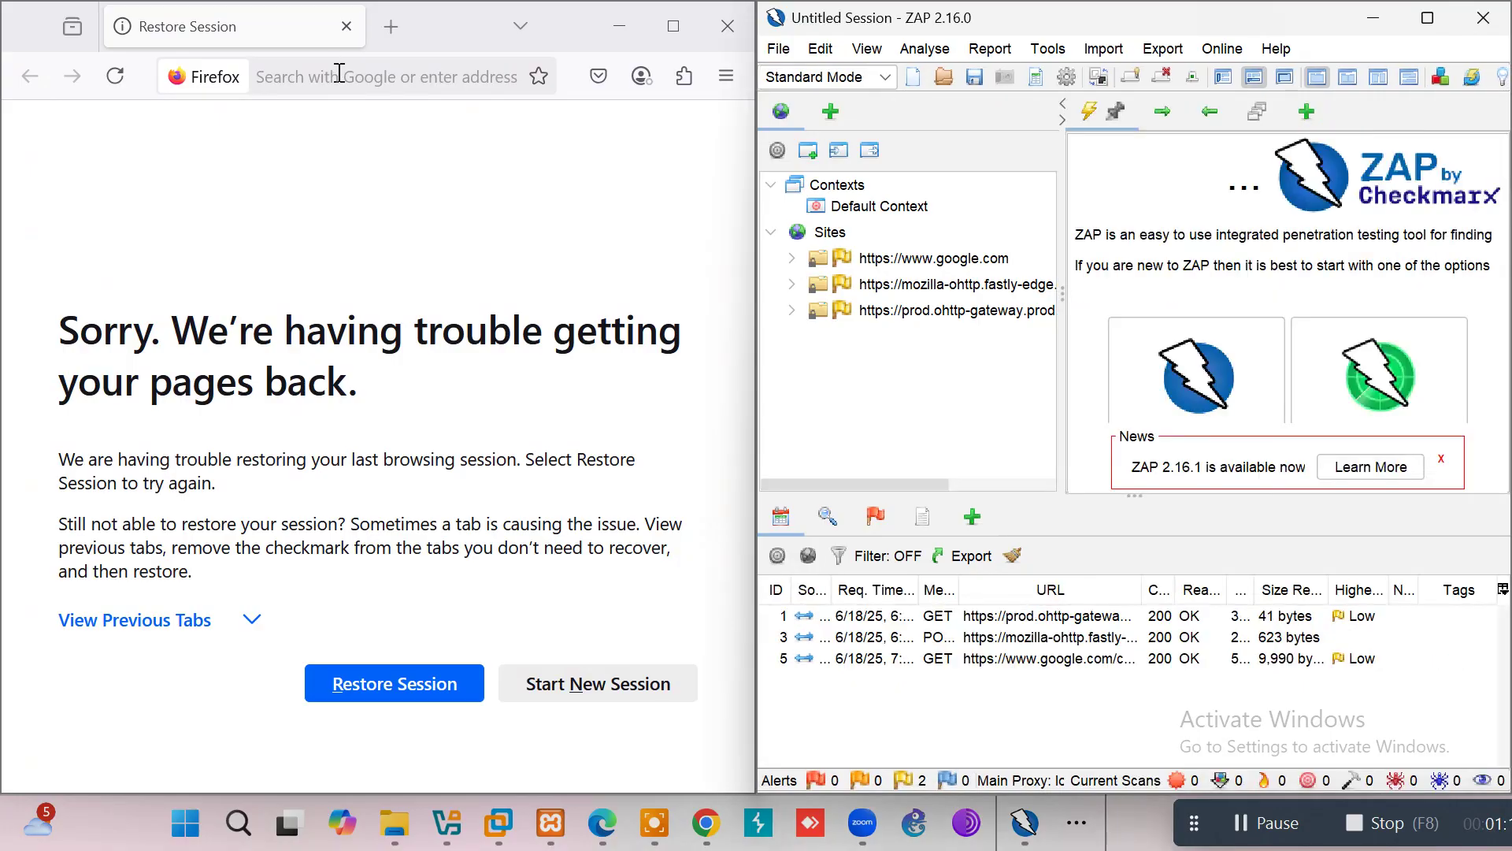
left_click(338, 73)
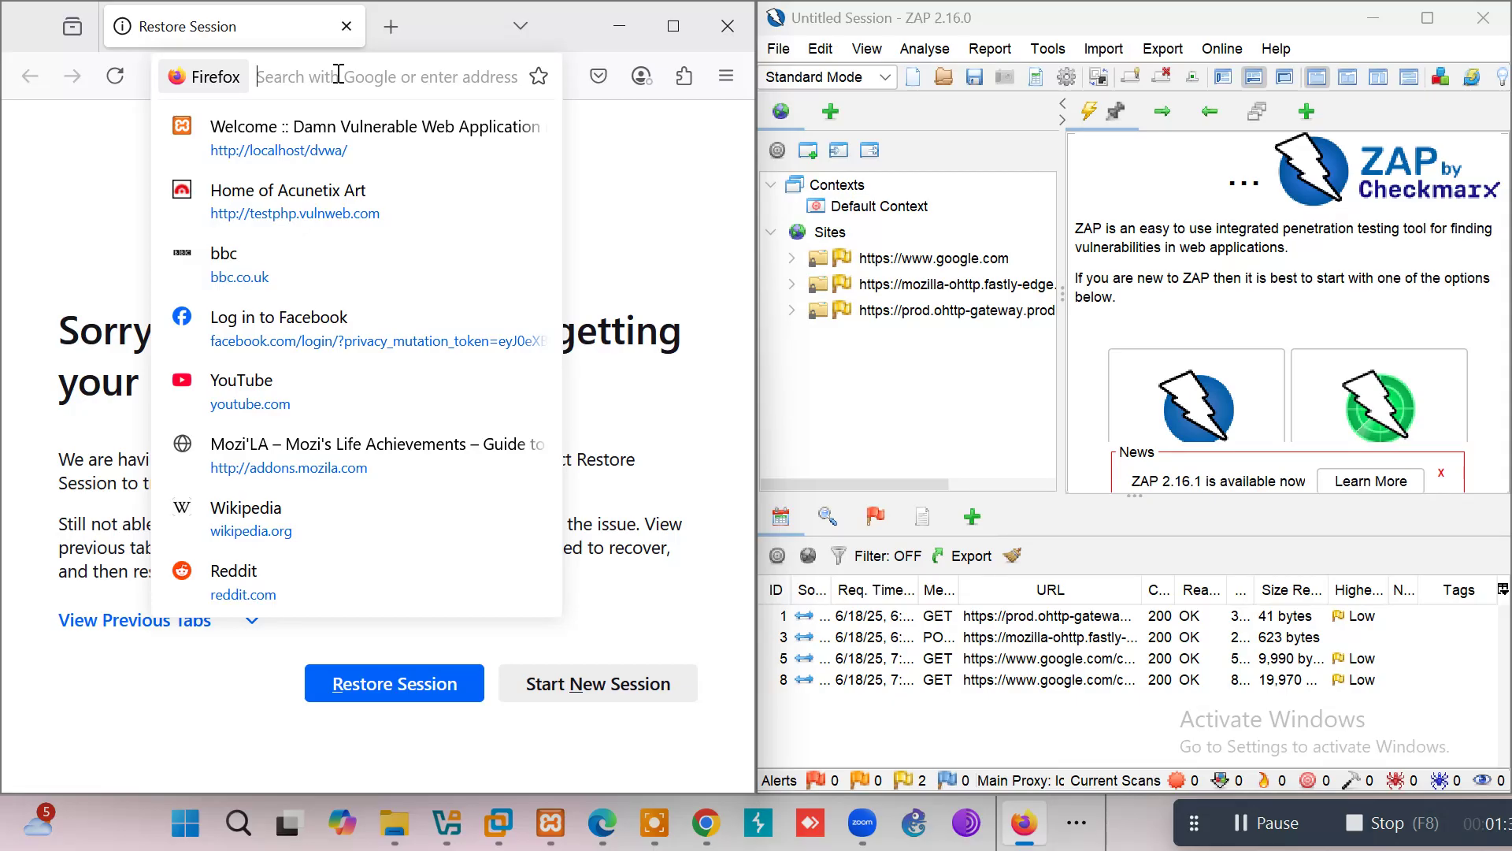
type("testphp.vulnweb.com/")
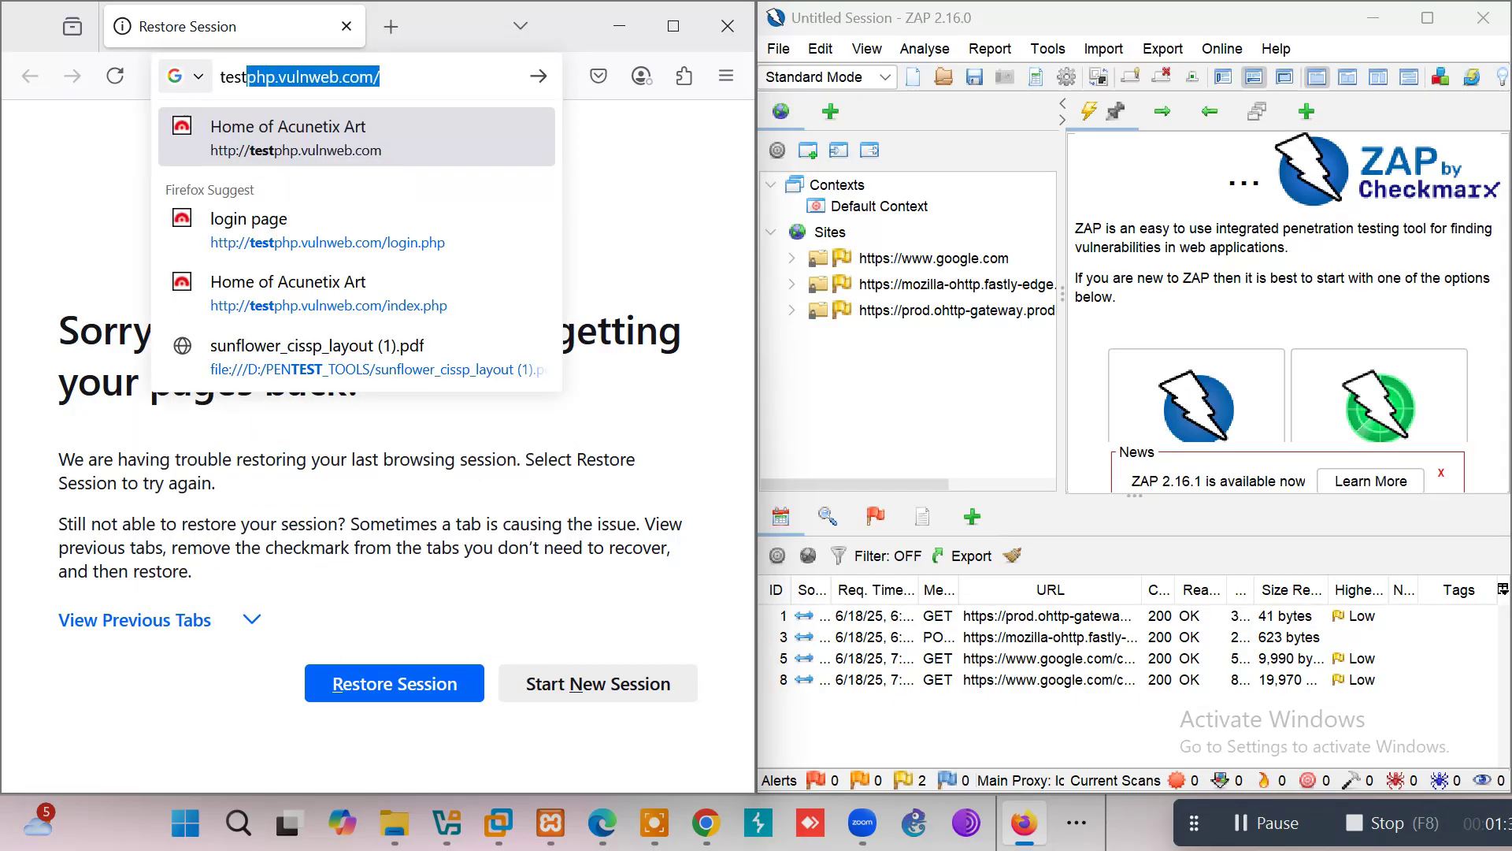
key("Right")
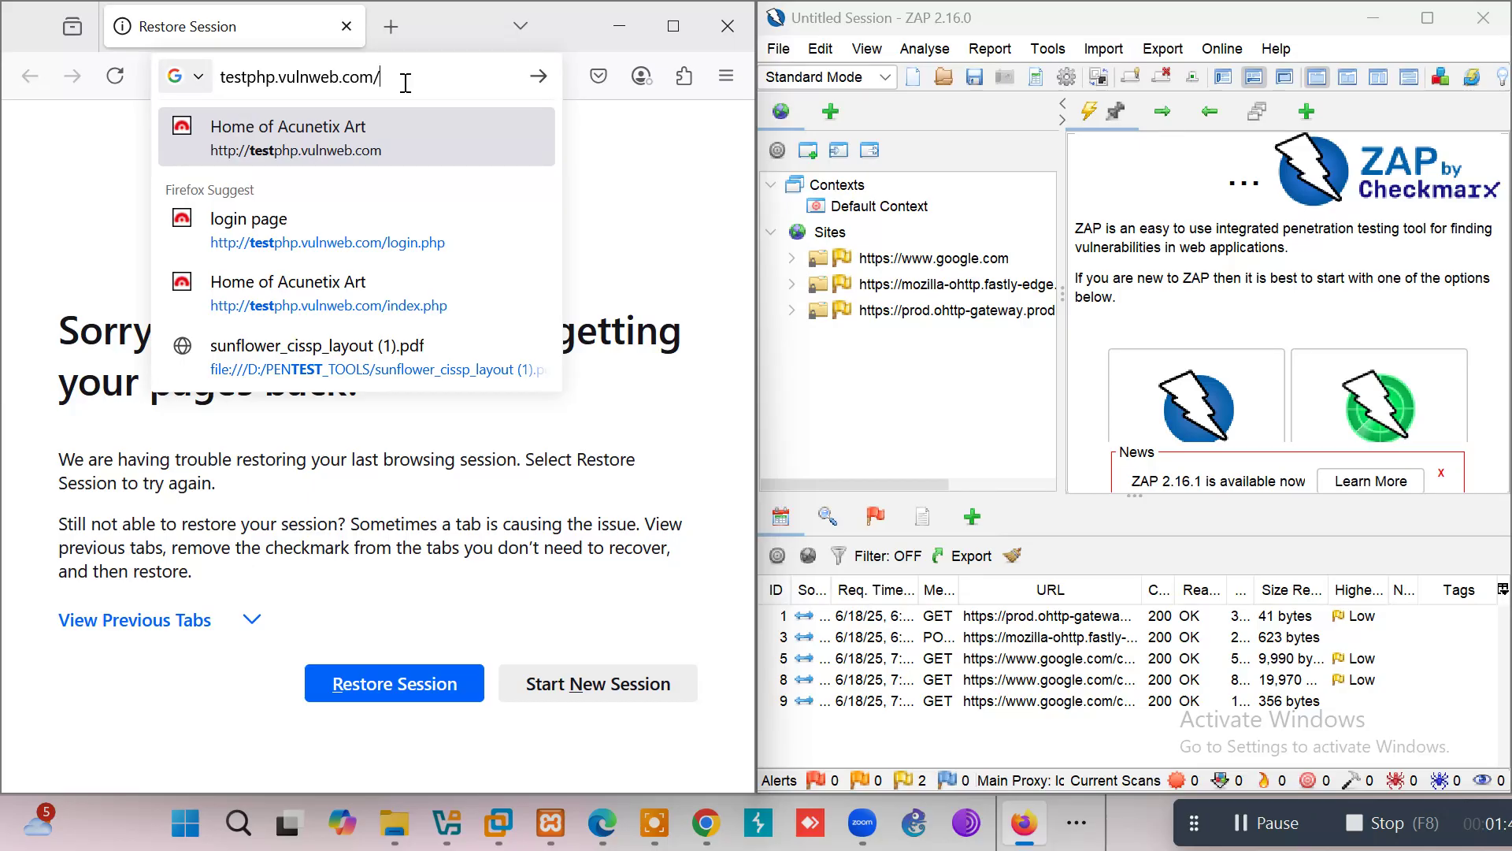
key("Return")
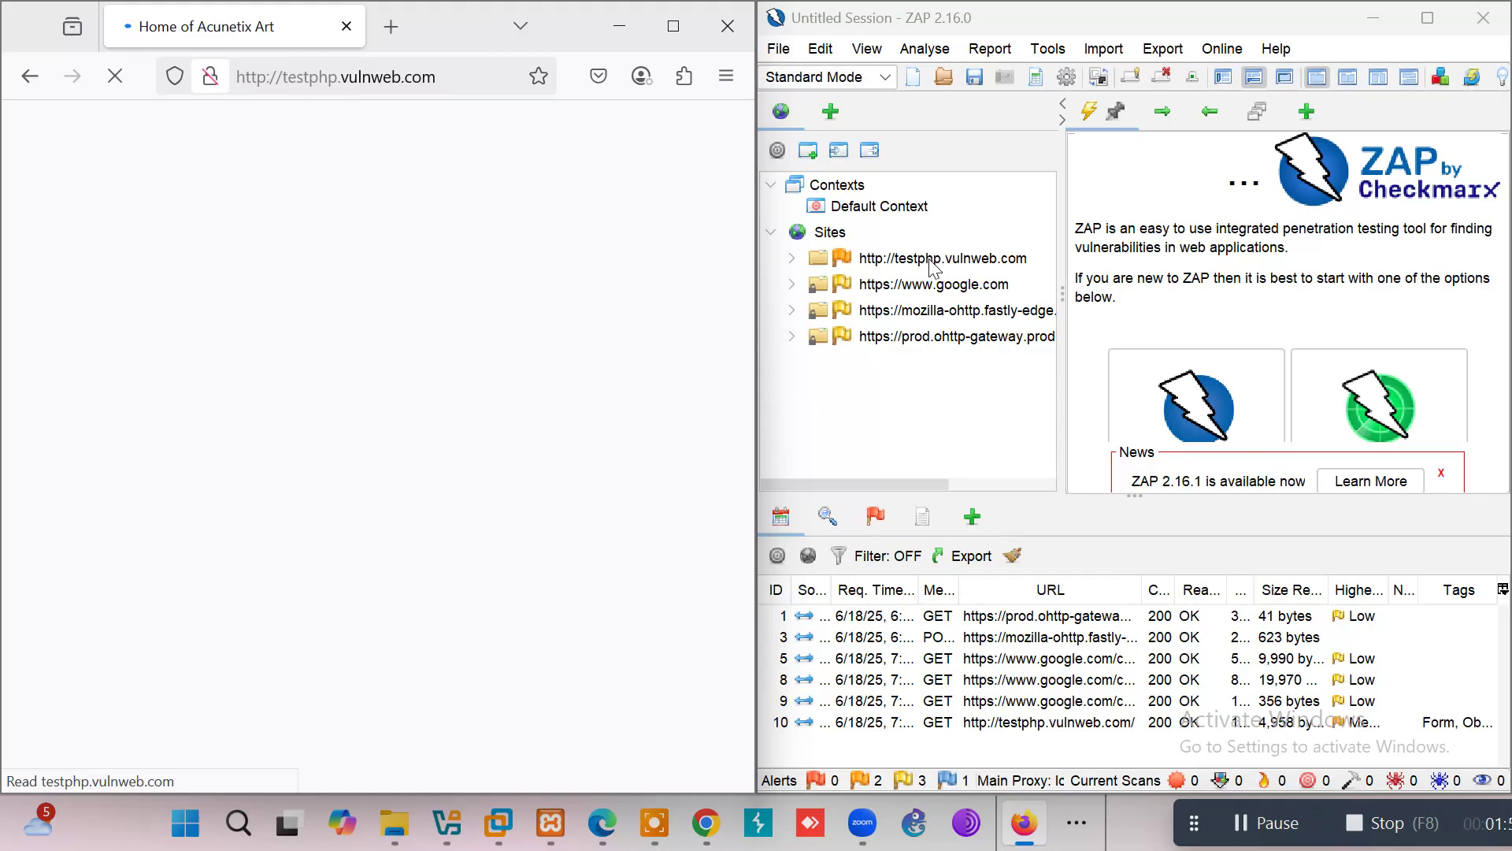
Step: Expand testphp.vulnweb.com in ZAP's Sites tree and follow the Signup link to login.php
double_click(929, 264)
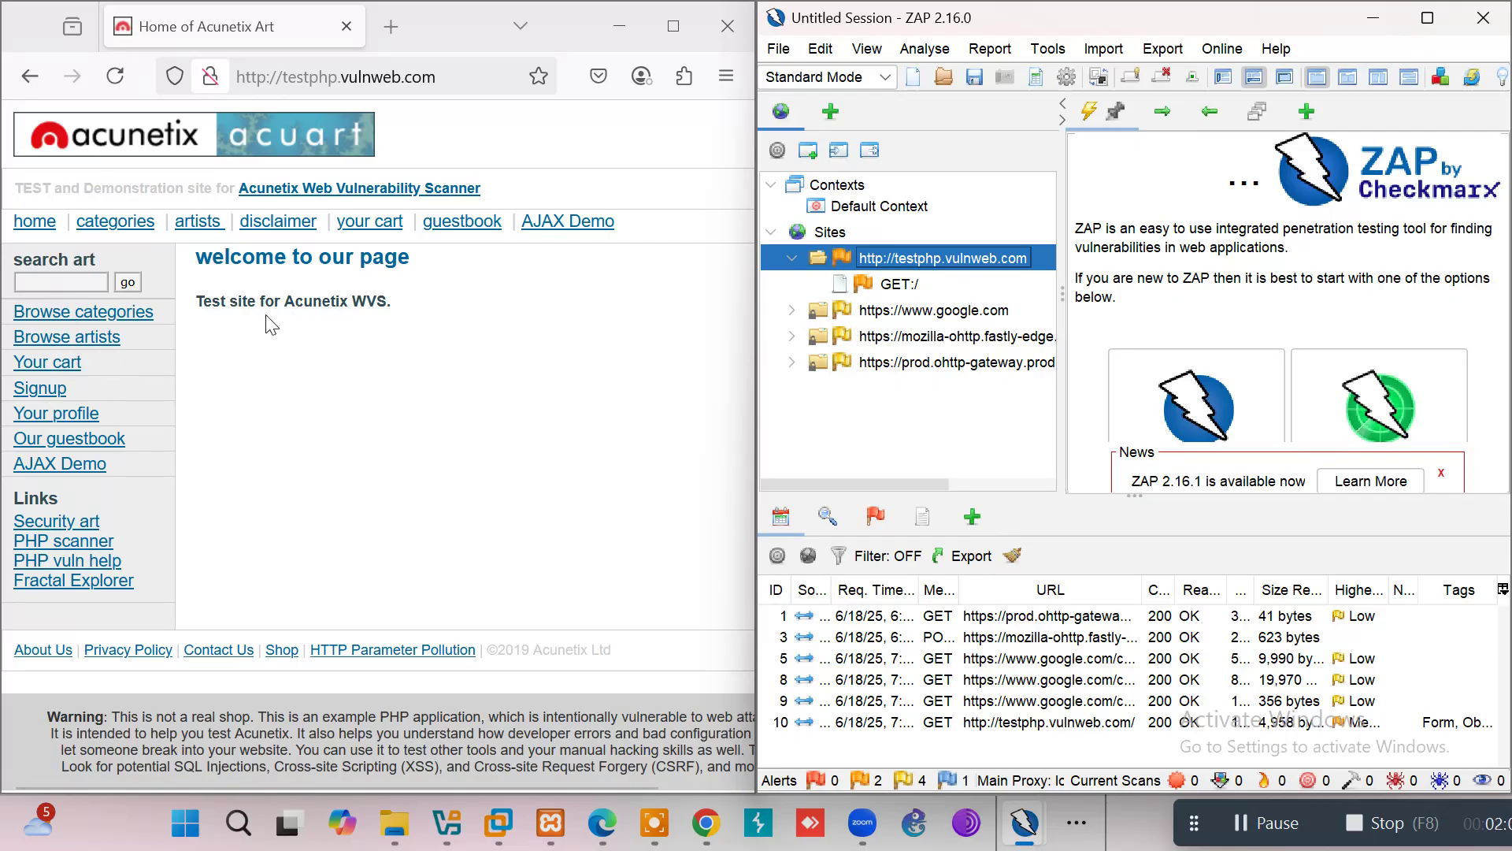
left_click(32, 394)
left_click(32, 393)
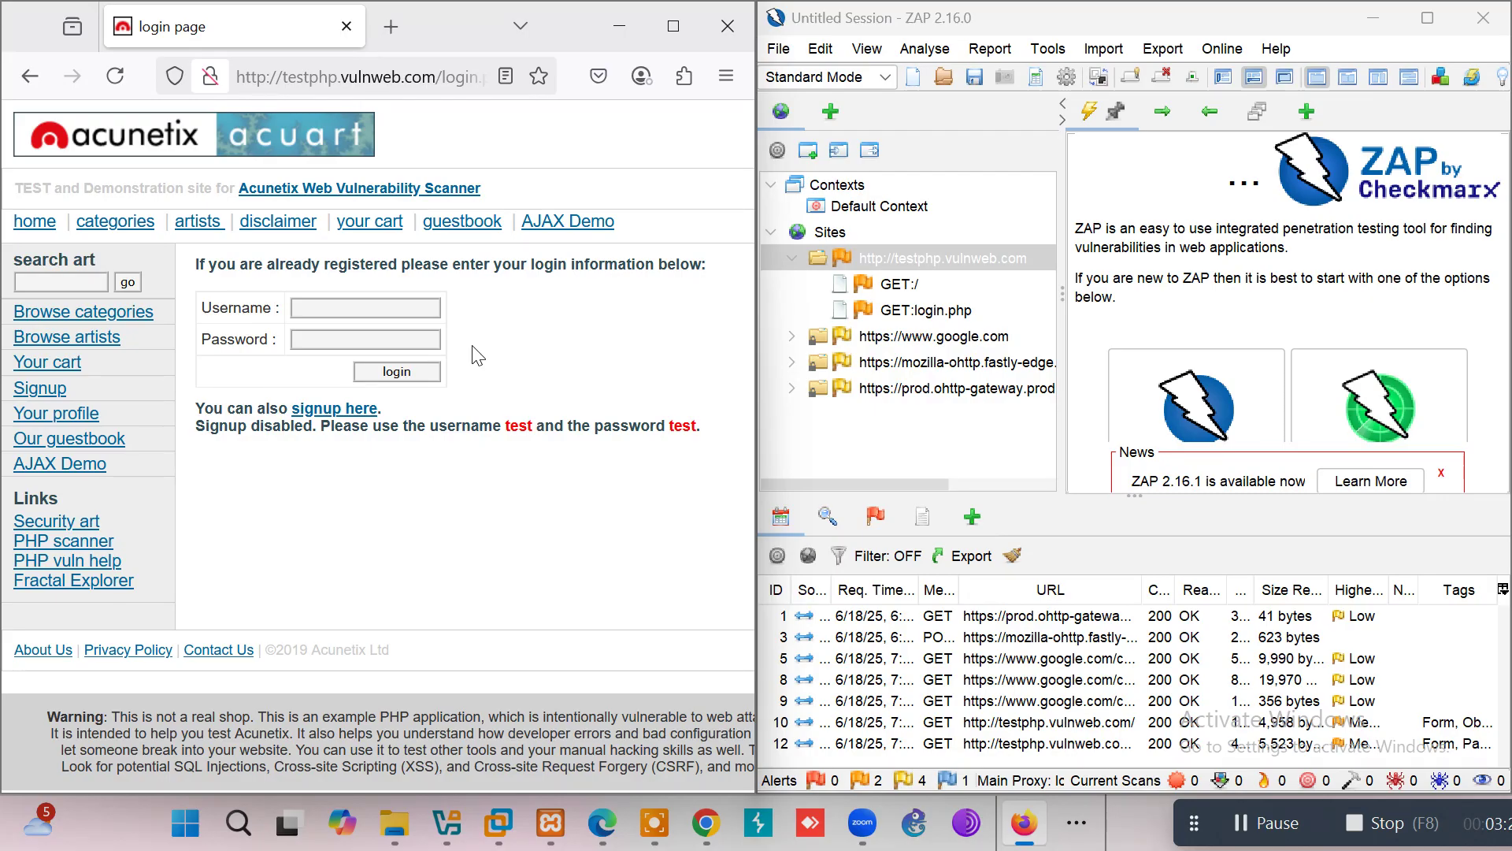
Step: Log in on the testphp login form with the site's demo username and password
left_click(325, 304)
type("test")
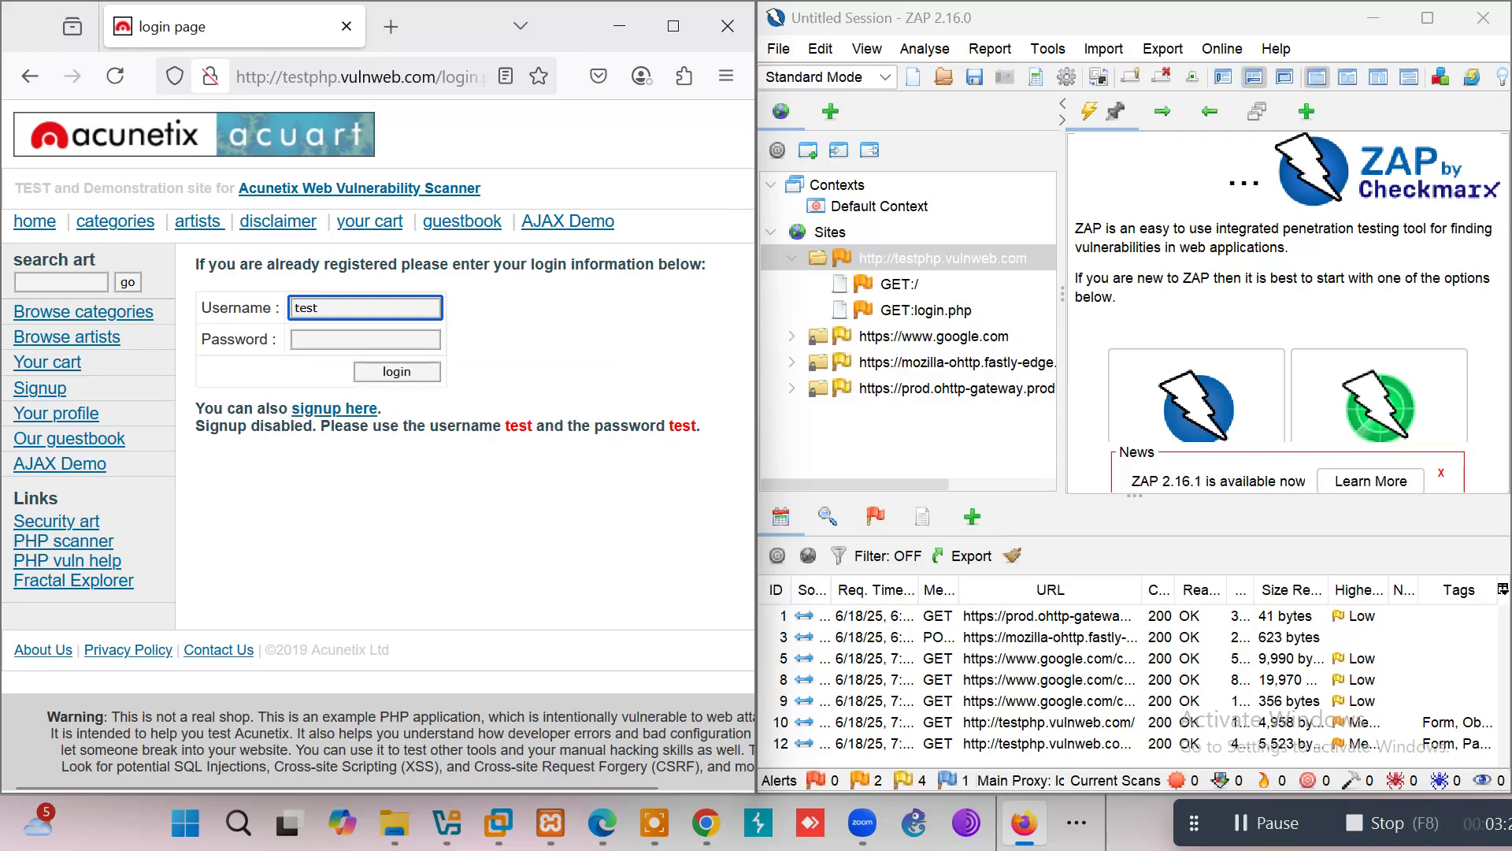
key("Tab")
type("t")
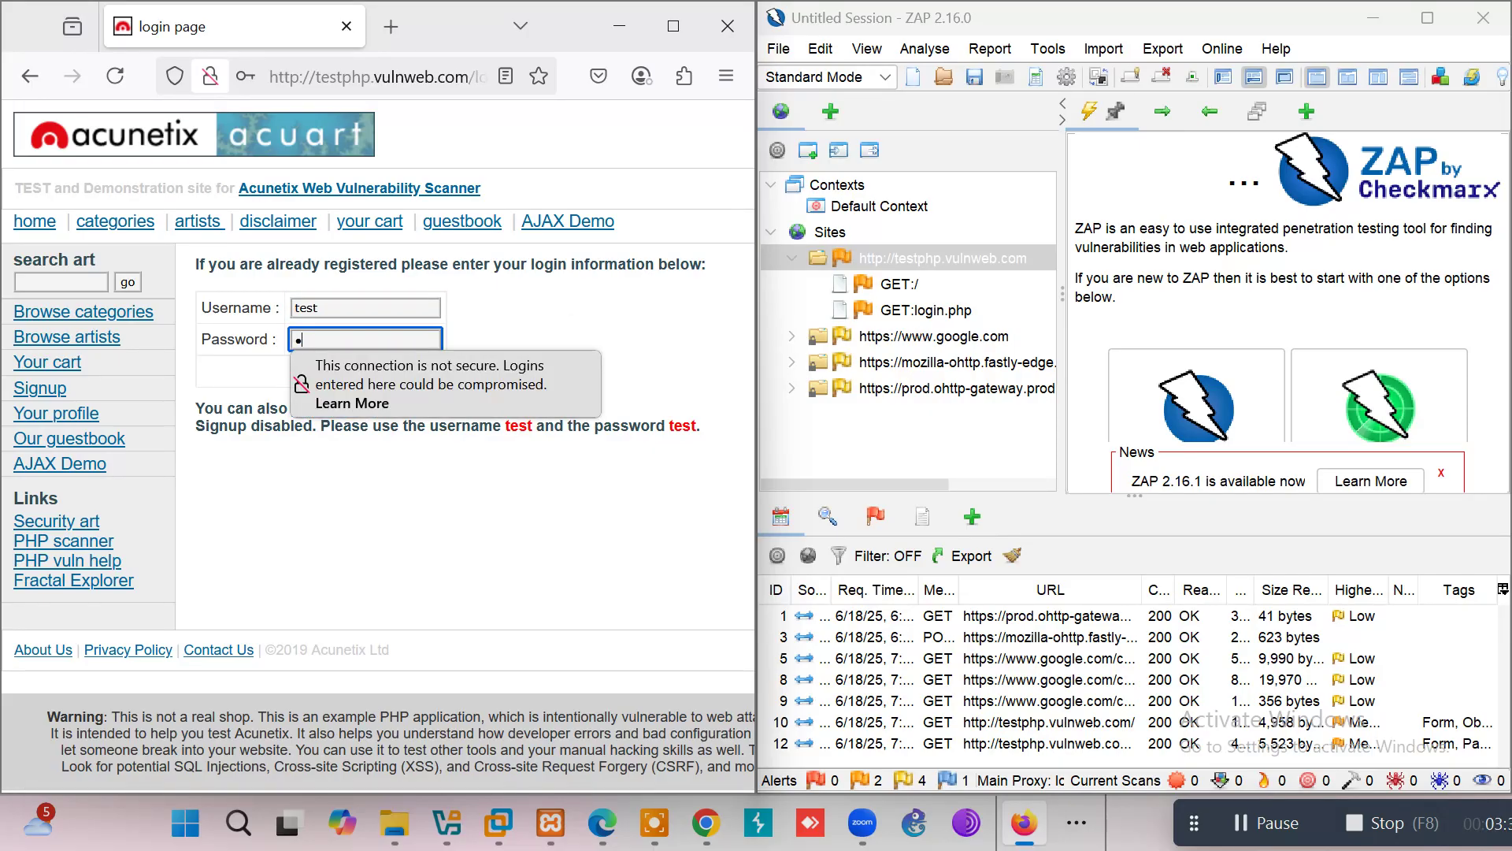
key("BackSpace")
type("test")
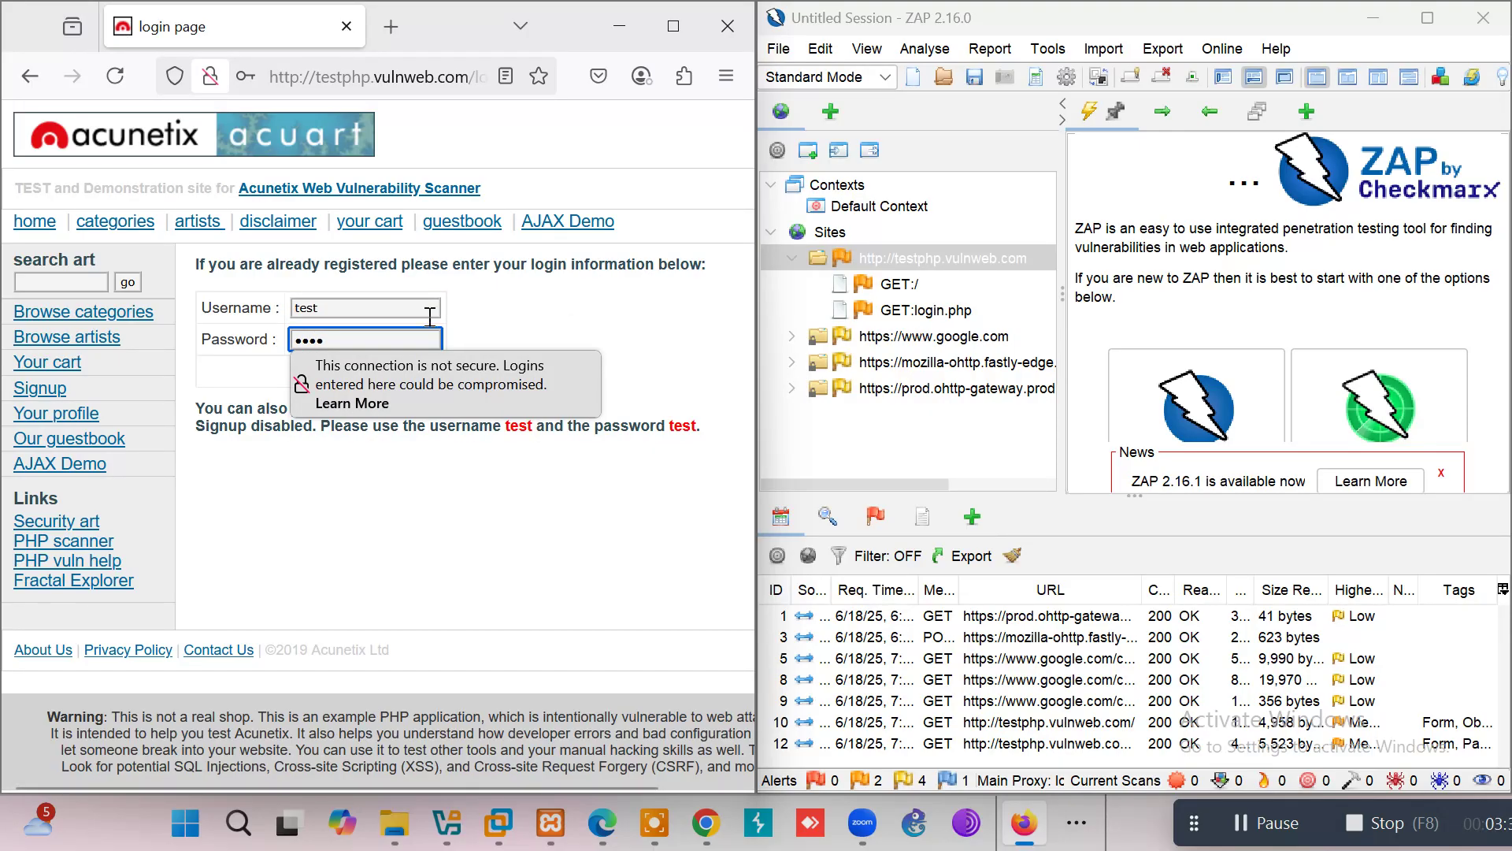
key("Return")
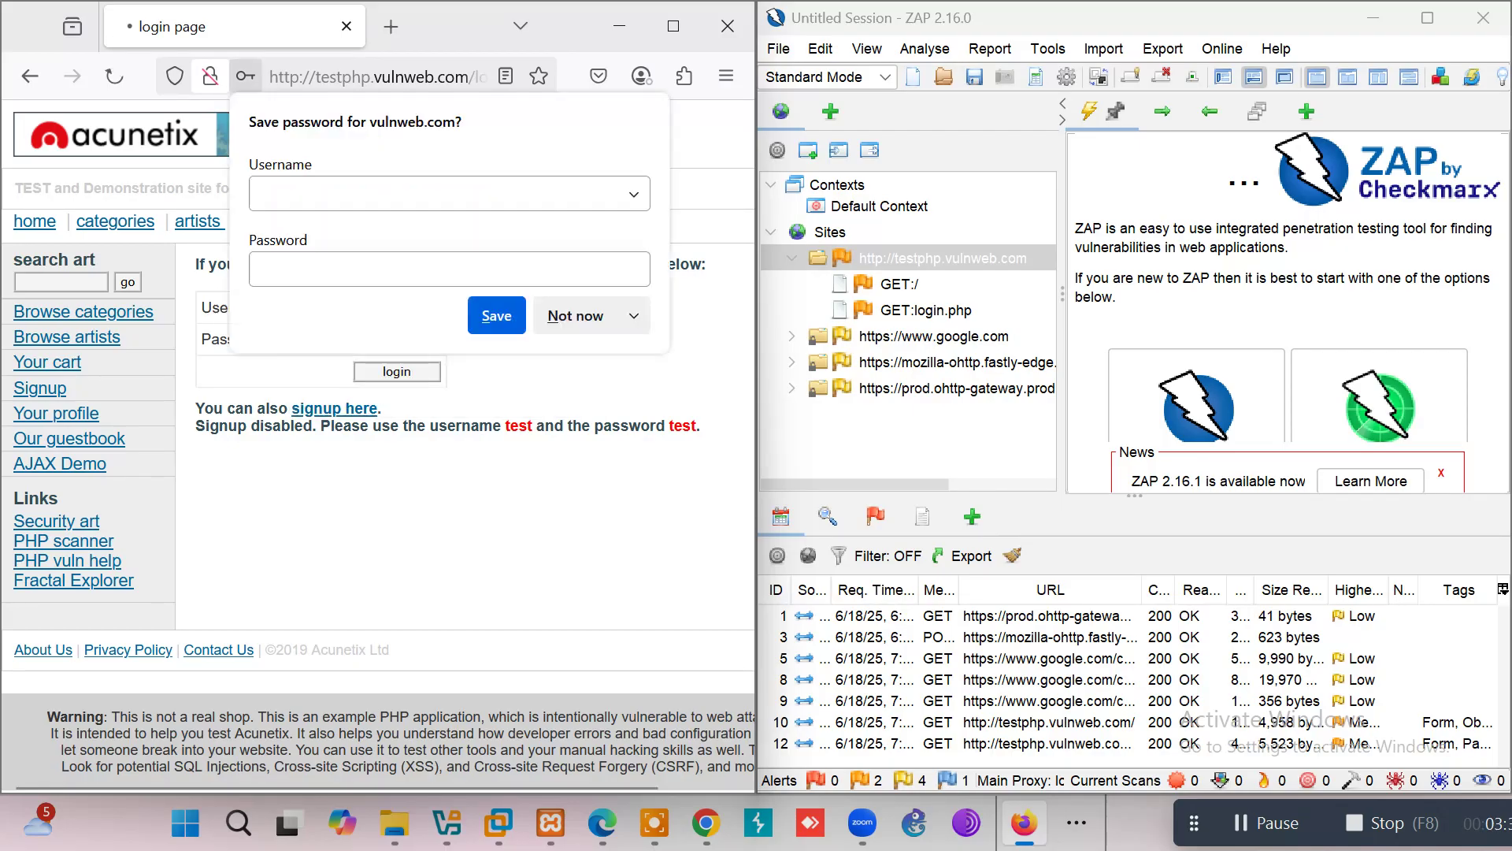
Step: Decline saving the password, then select POST:userinfo.php in ZAP and maximize ZAP
left_click(560, 316)
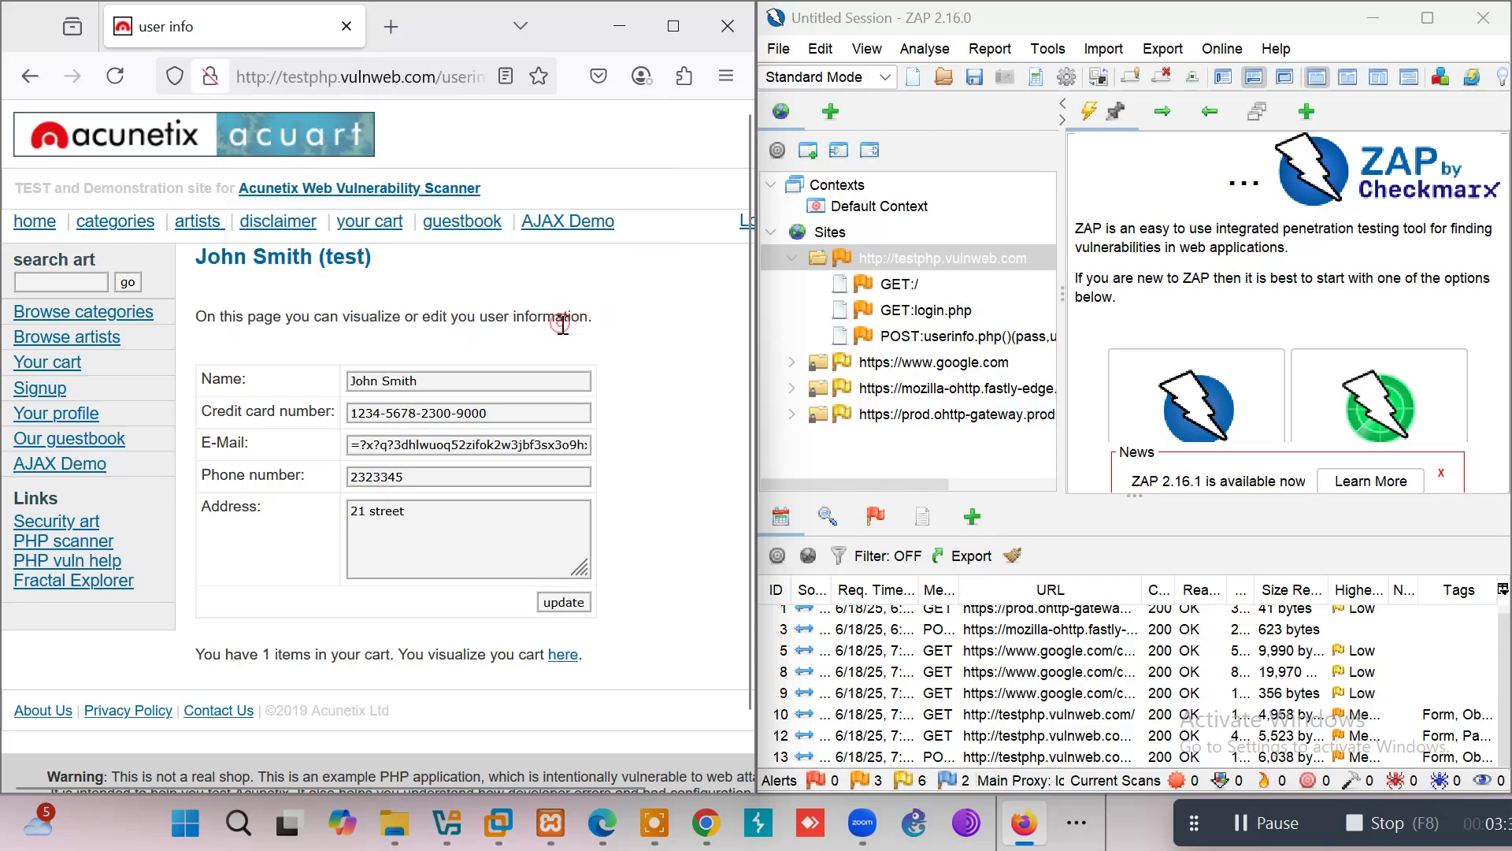
left_click(972, 337)
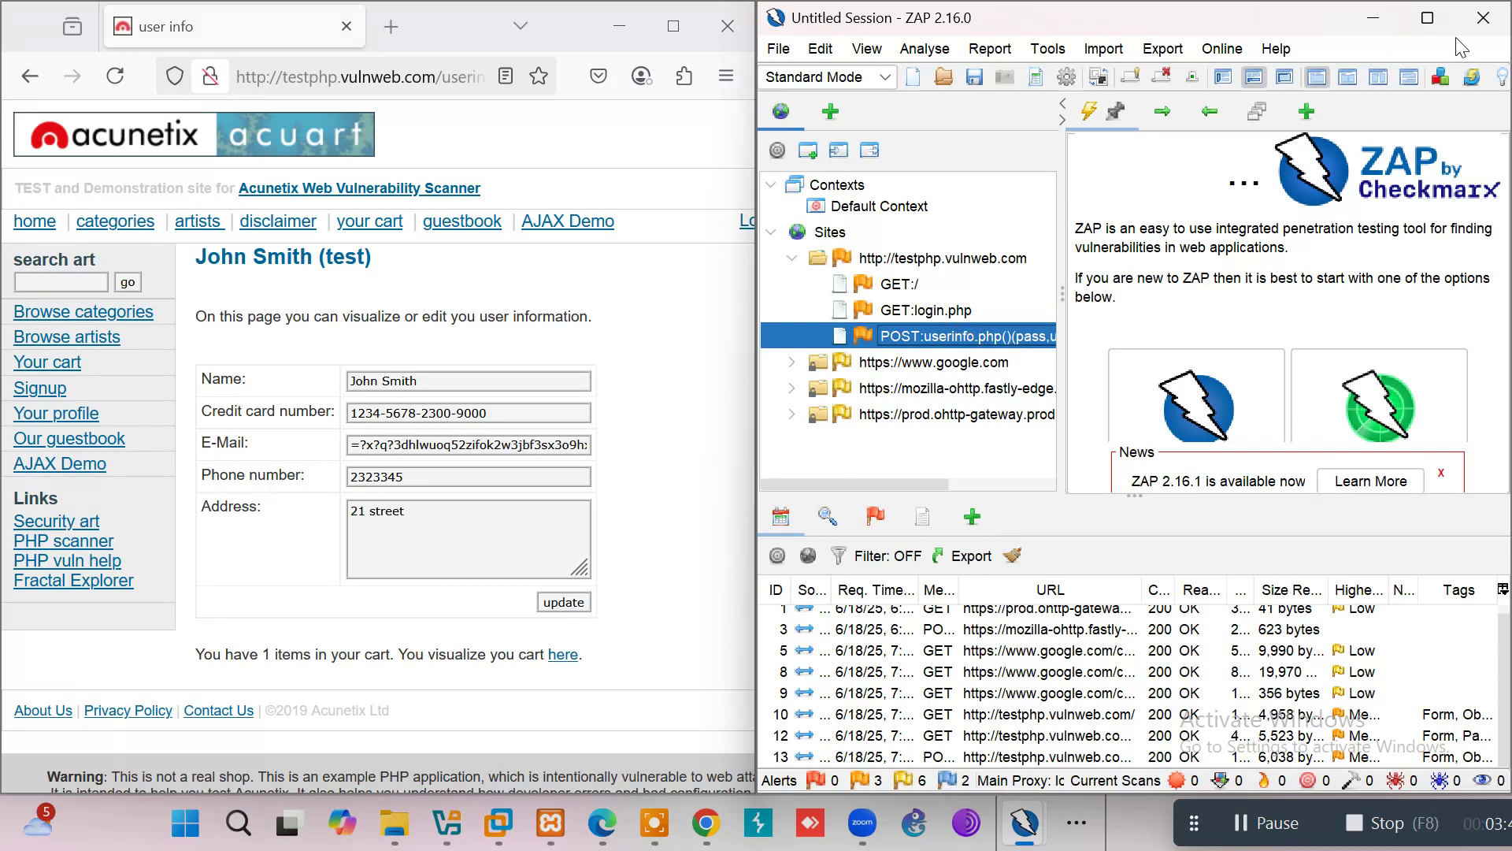
left_click(1427, 17)
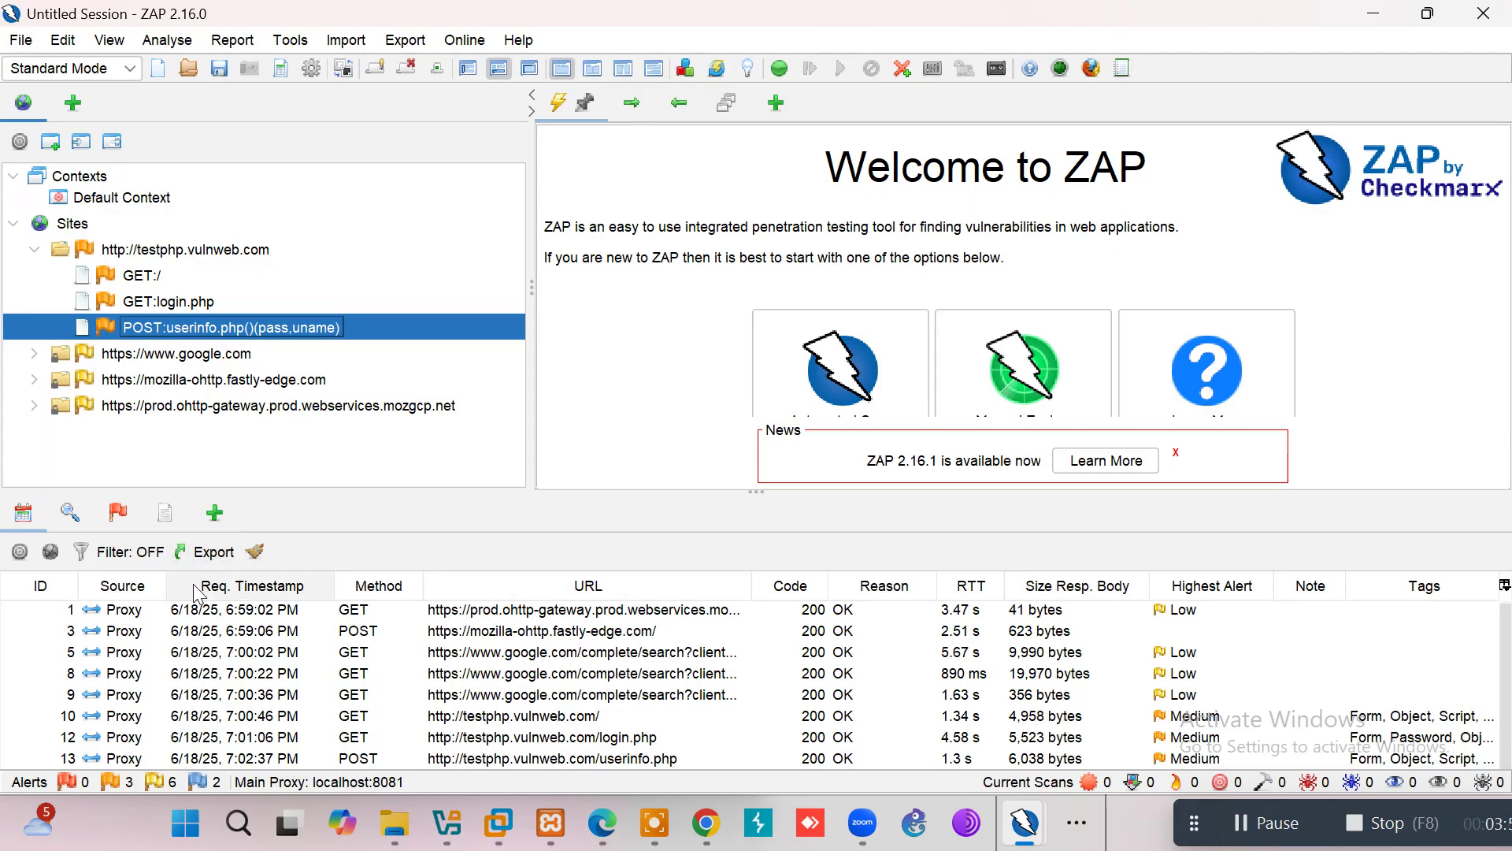
right_click(375, 321)
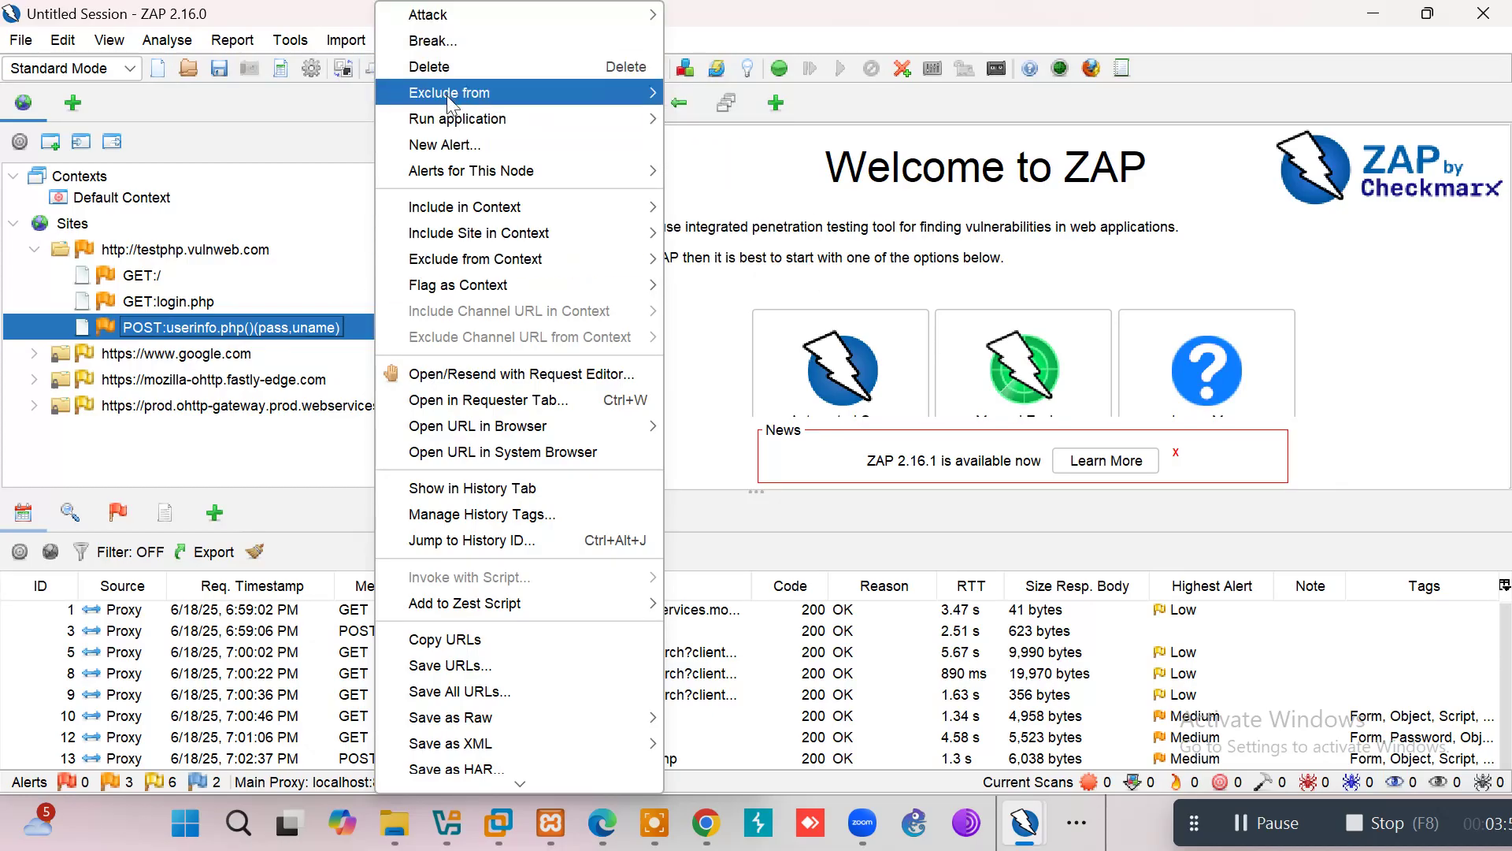
mouse_move(447, 130)
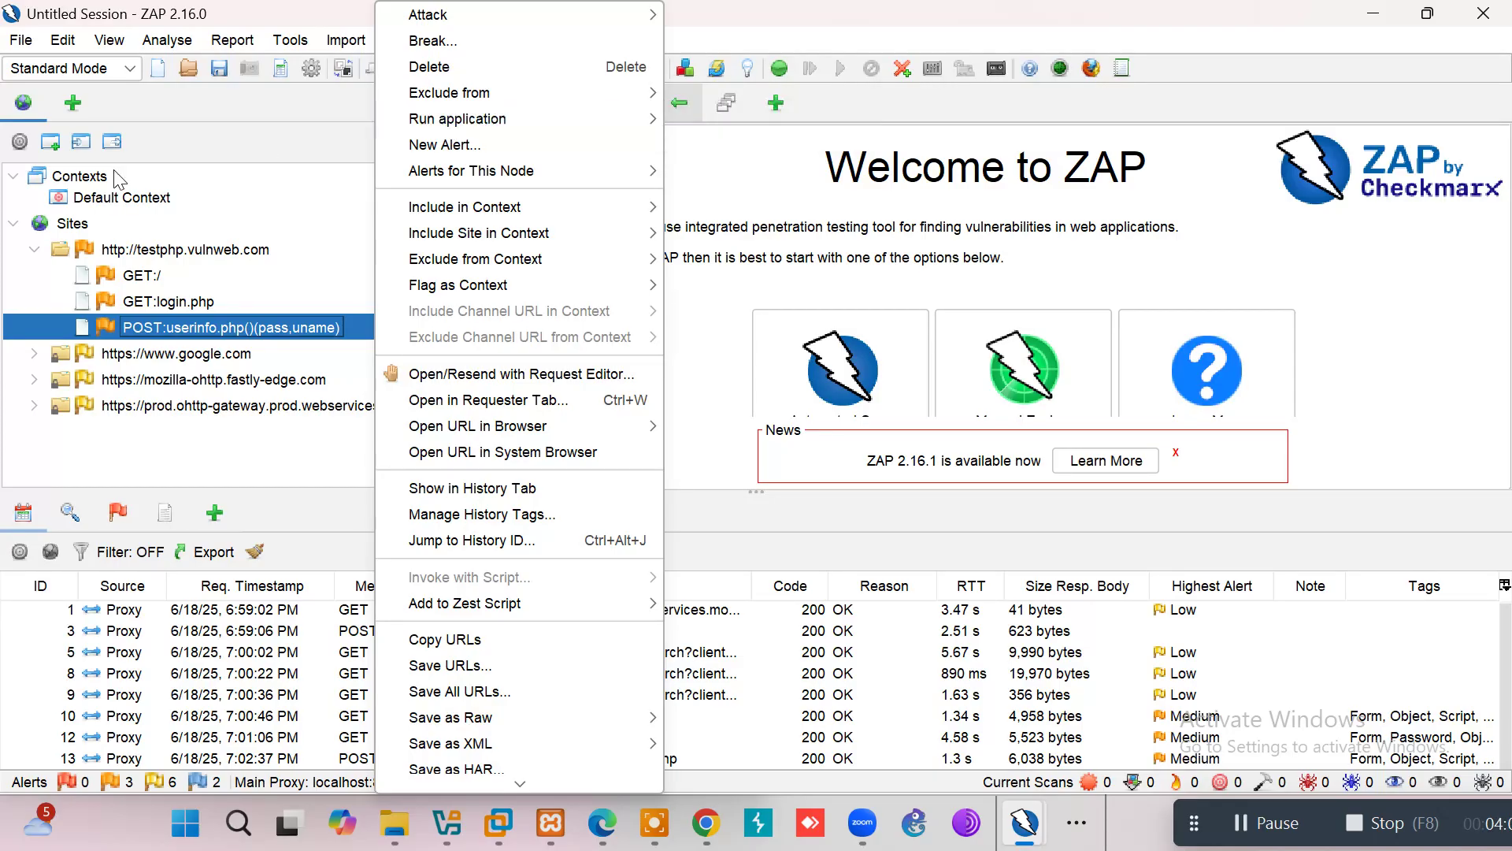
left_click(202, 309)
left_click(208, 324)
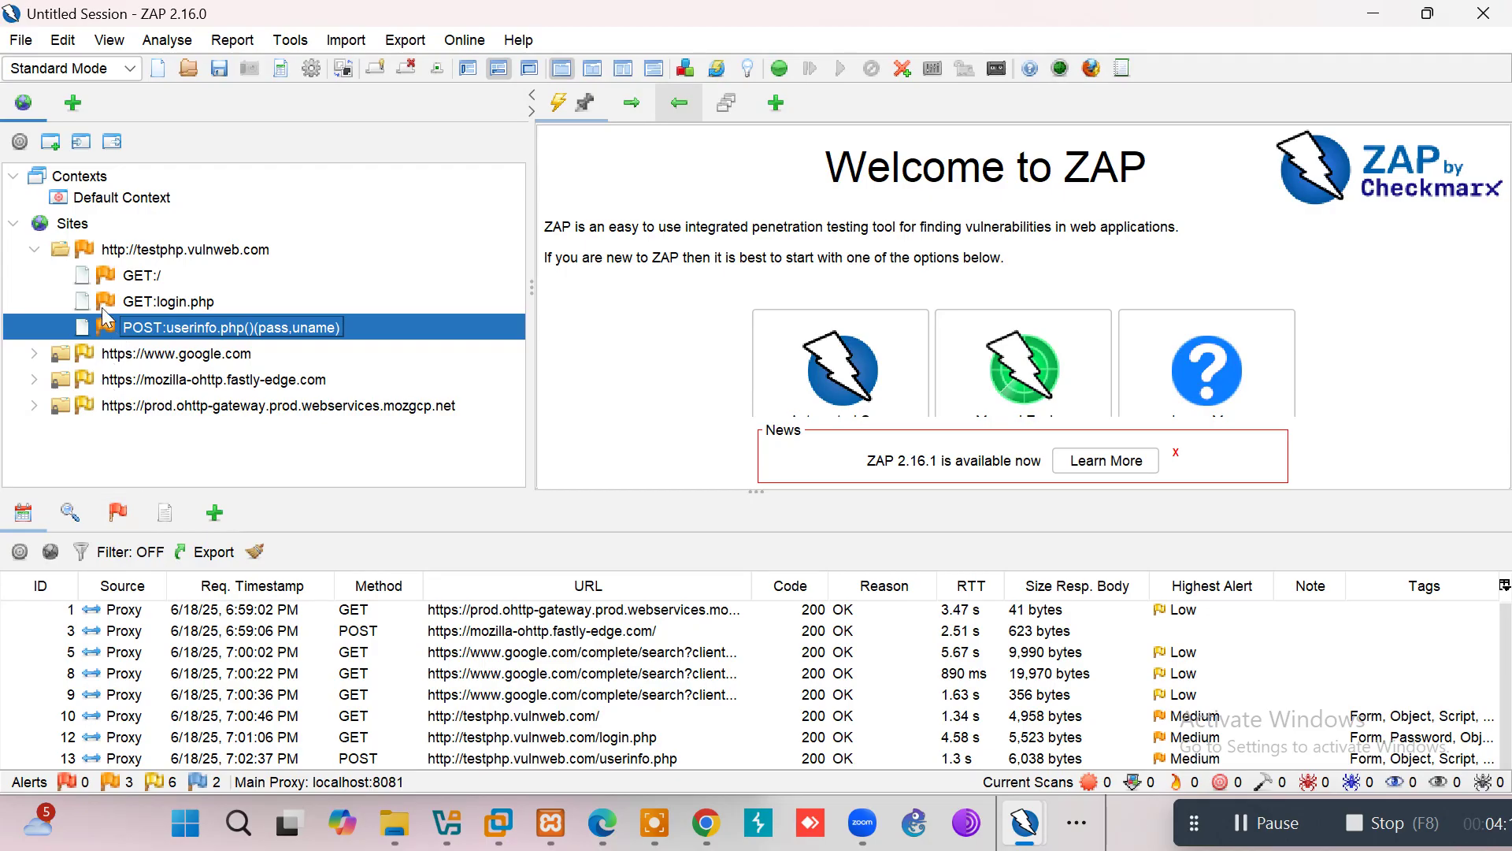
double_click(125, 252)
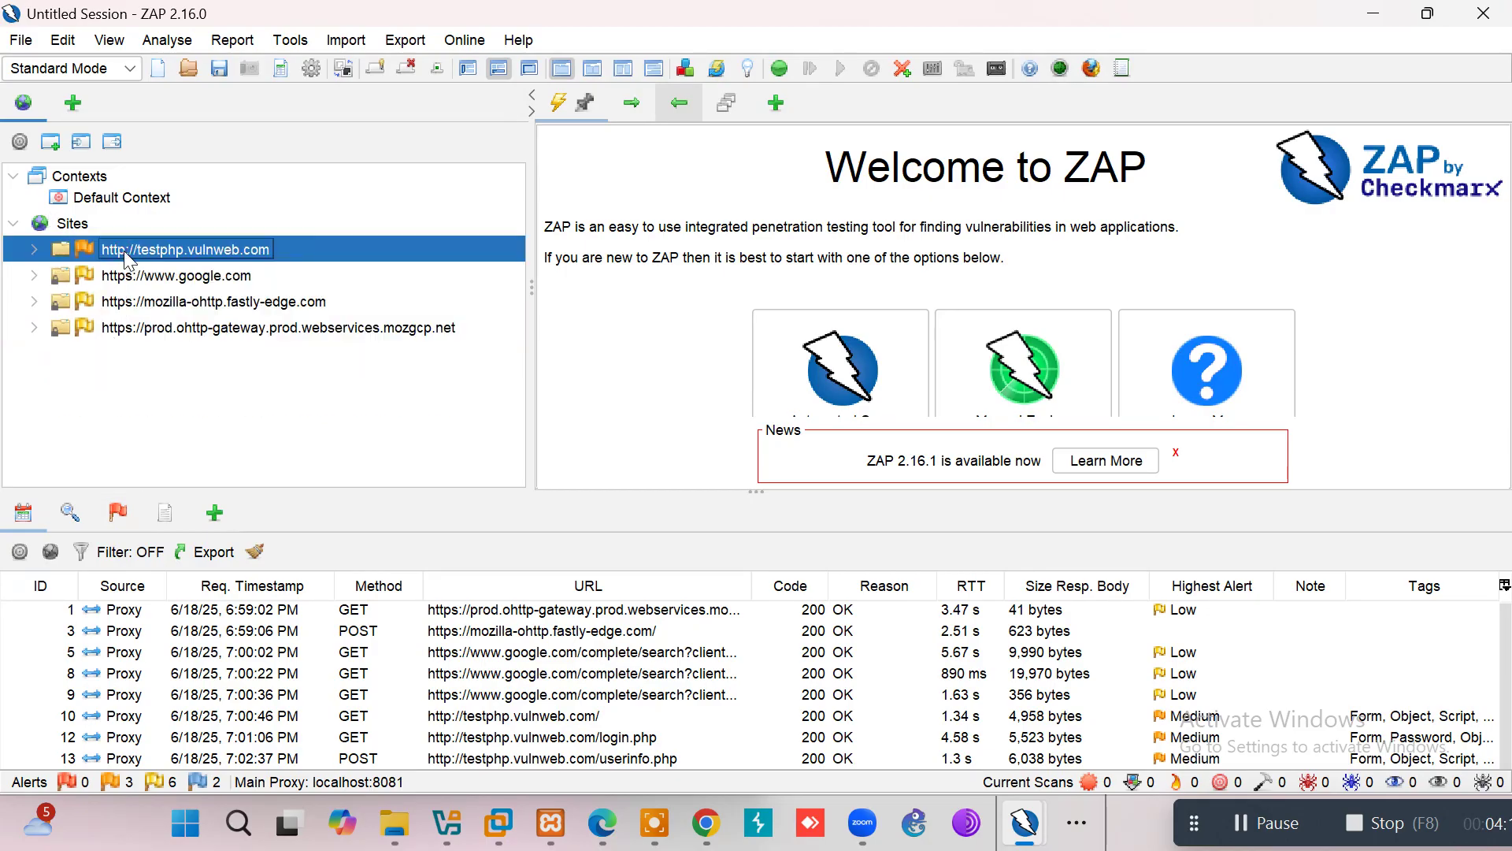
right_click(128, 259)
double_click(125, 256)
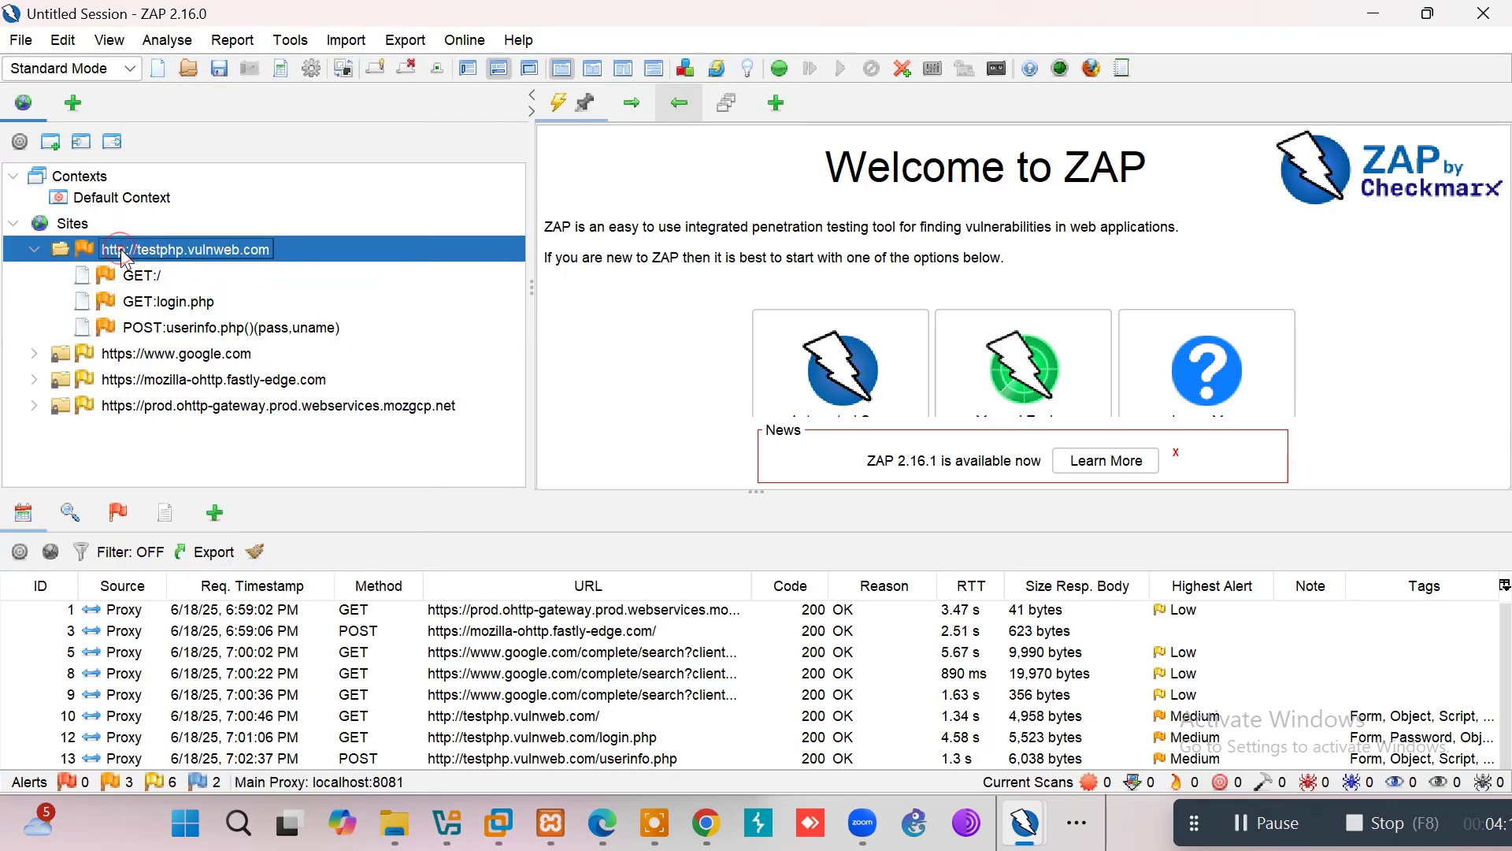
left_click(173, 327)
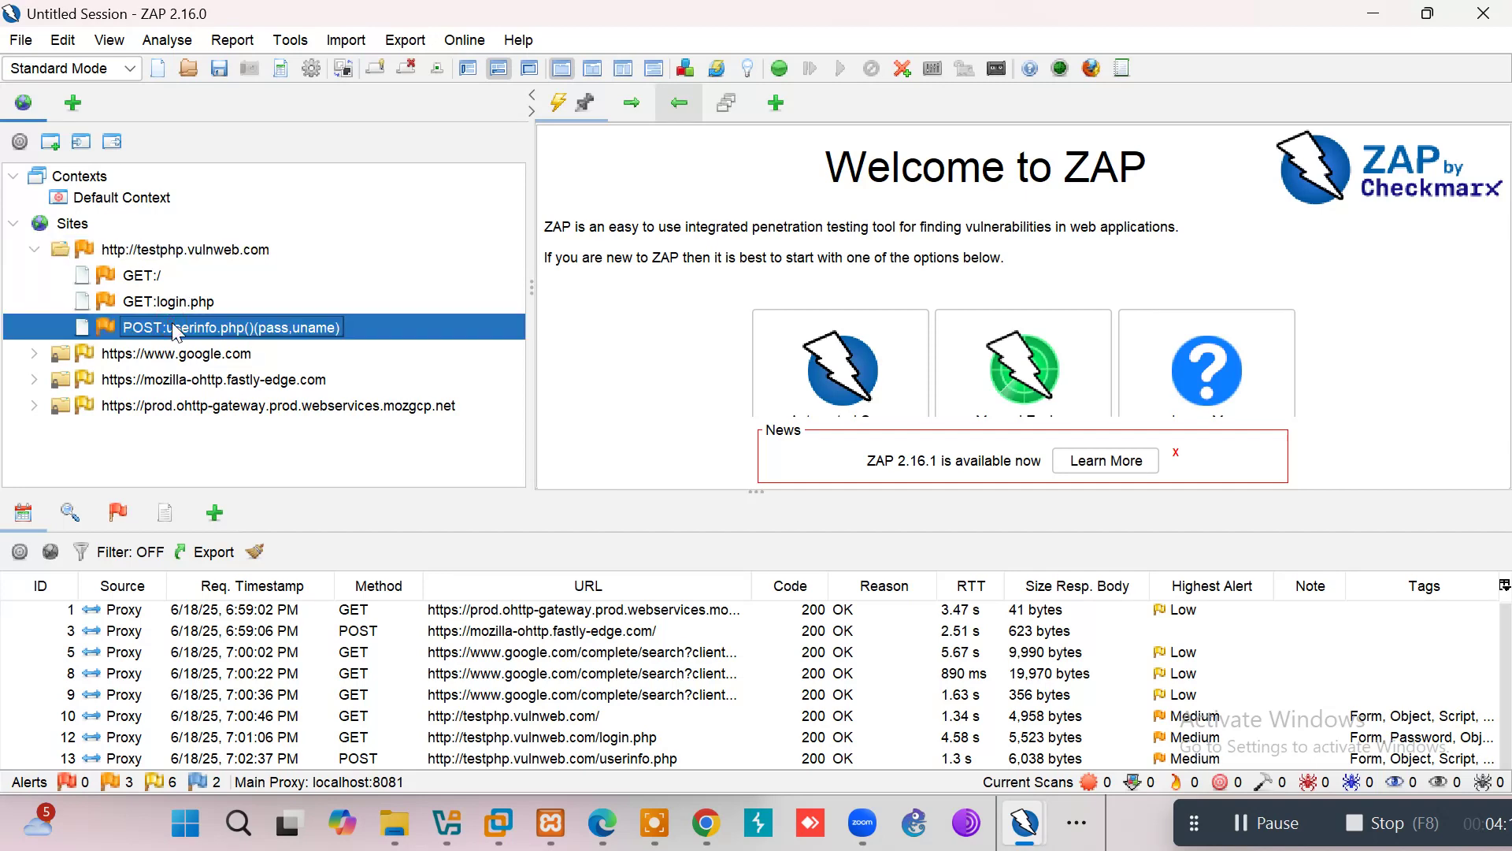
left_click(430, 631)
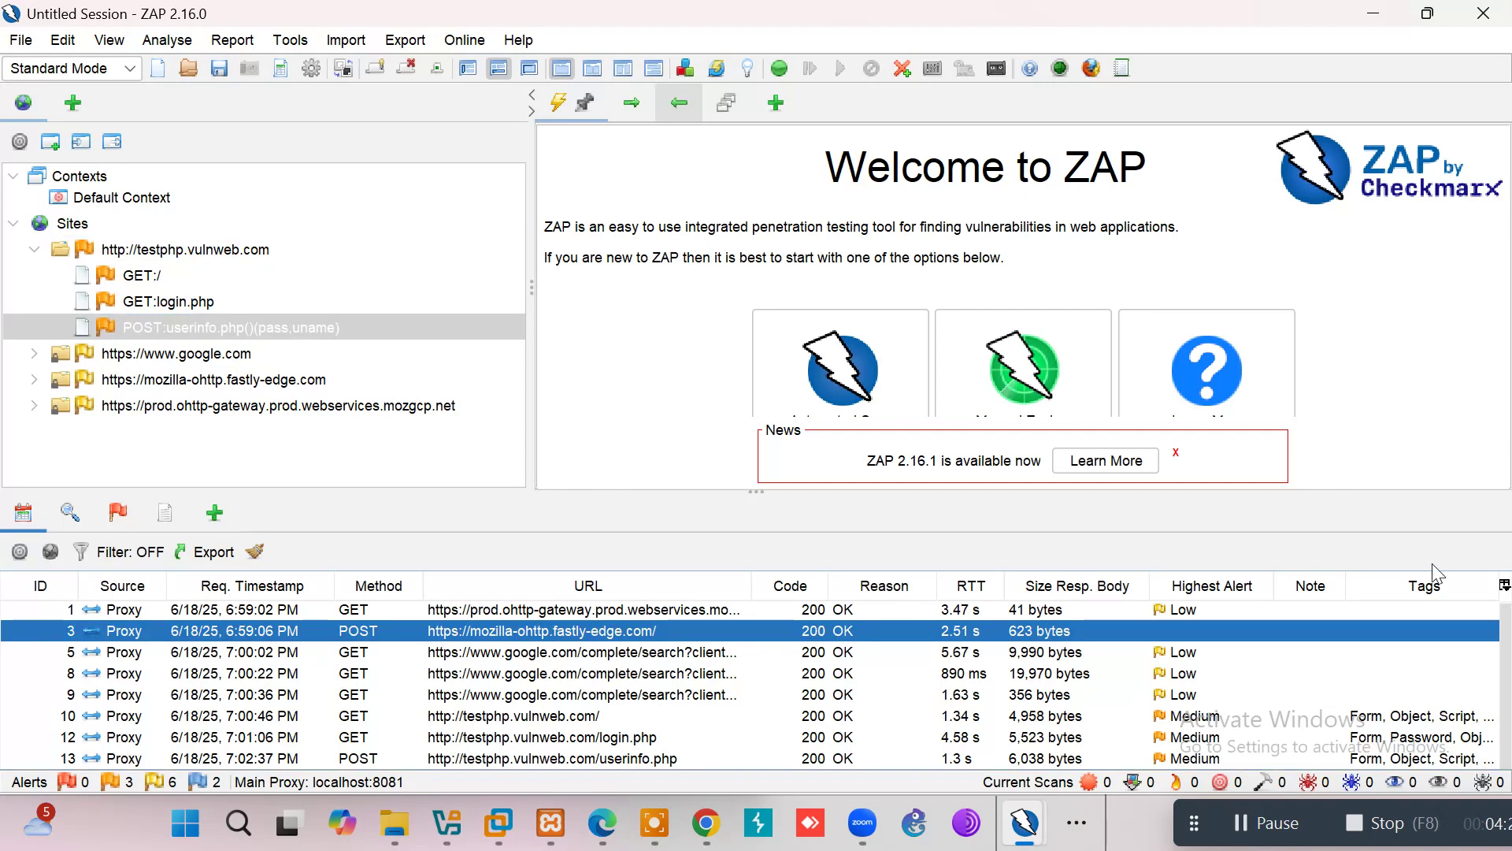
scroll(1500, 659, "up", 1)
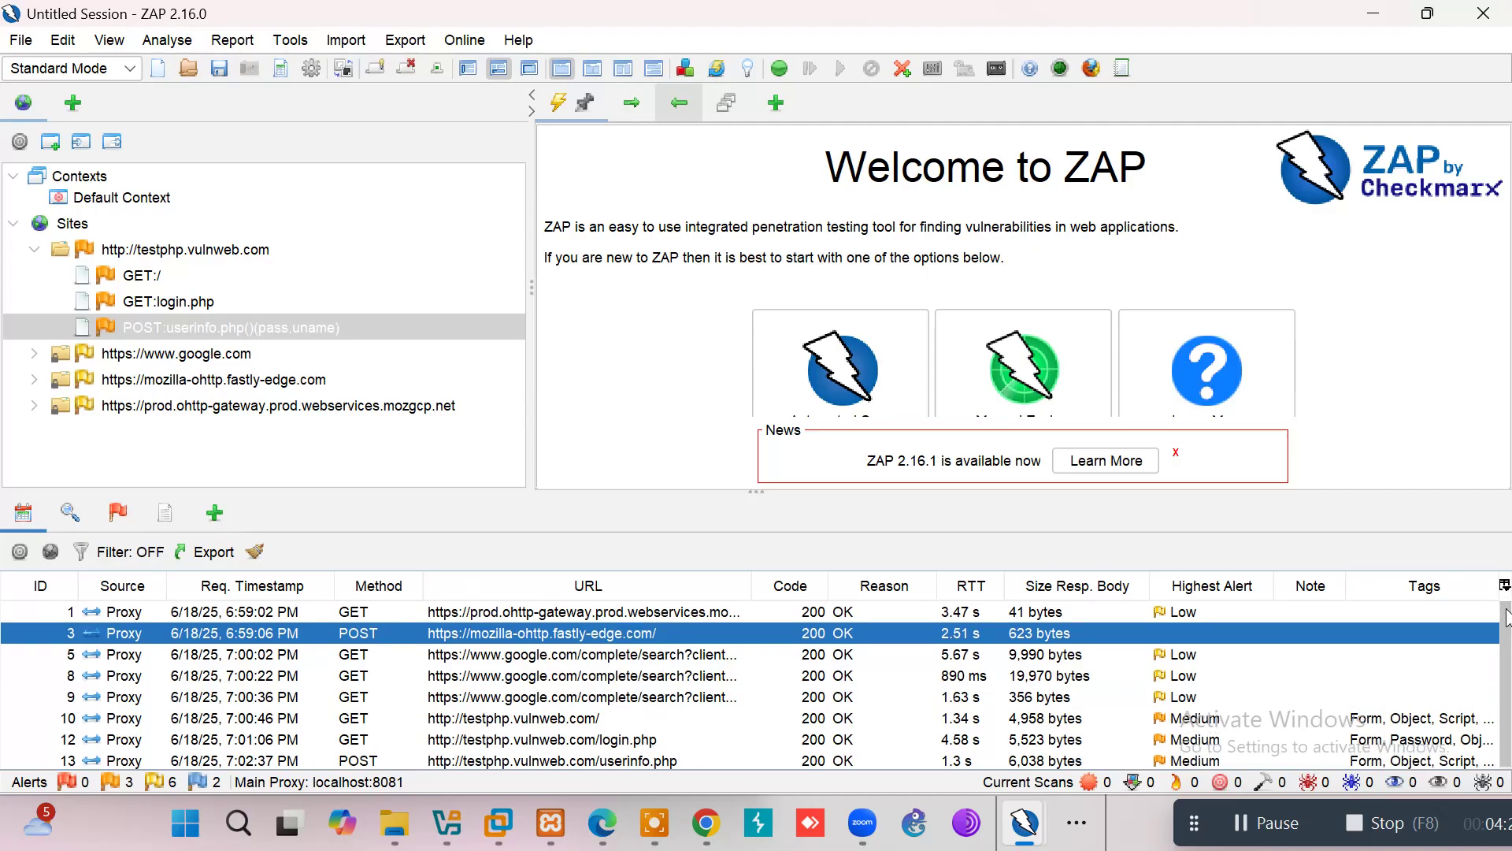
scroll(1506, 617, "down", 1)
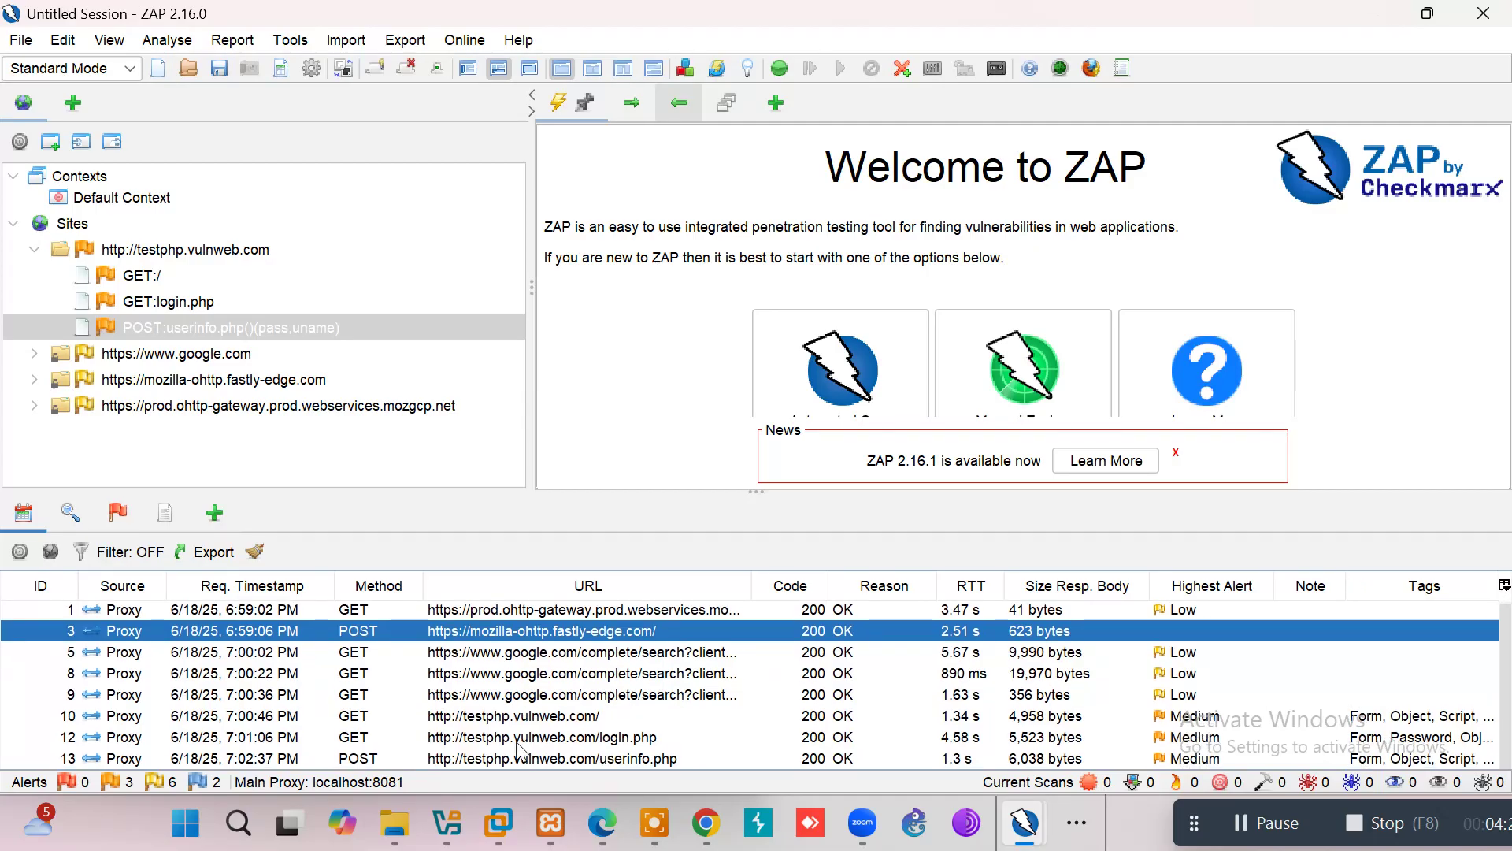
Step: Show history row 13, POST userinfo.php, and highlight its uname and pass request body
left_click(567, 758)
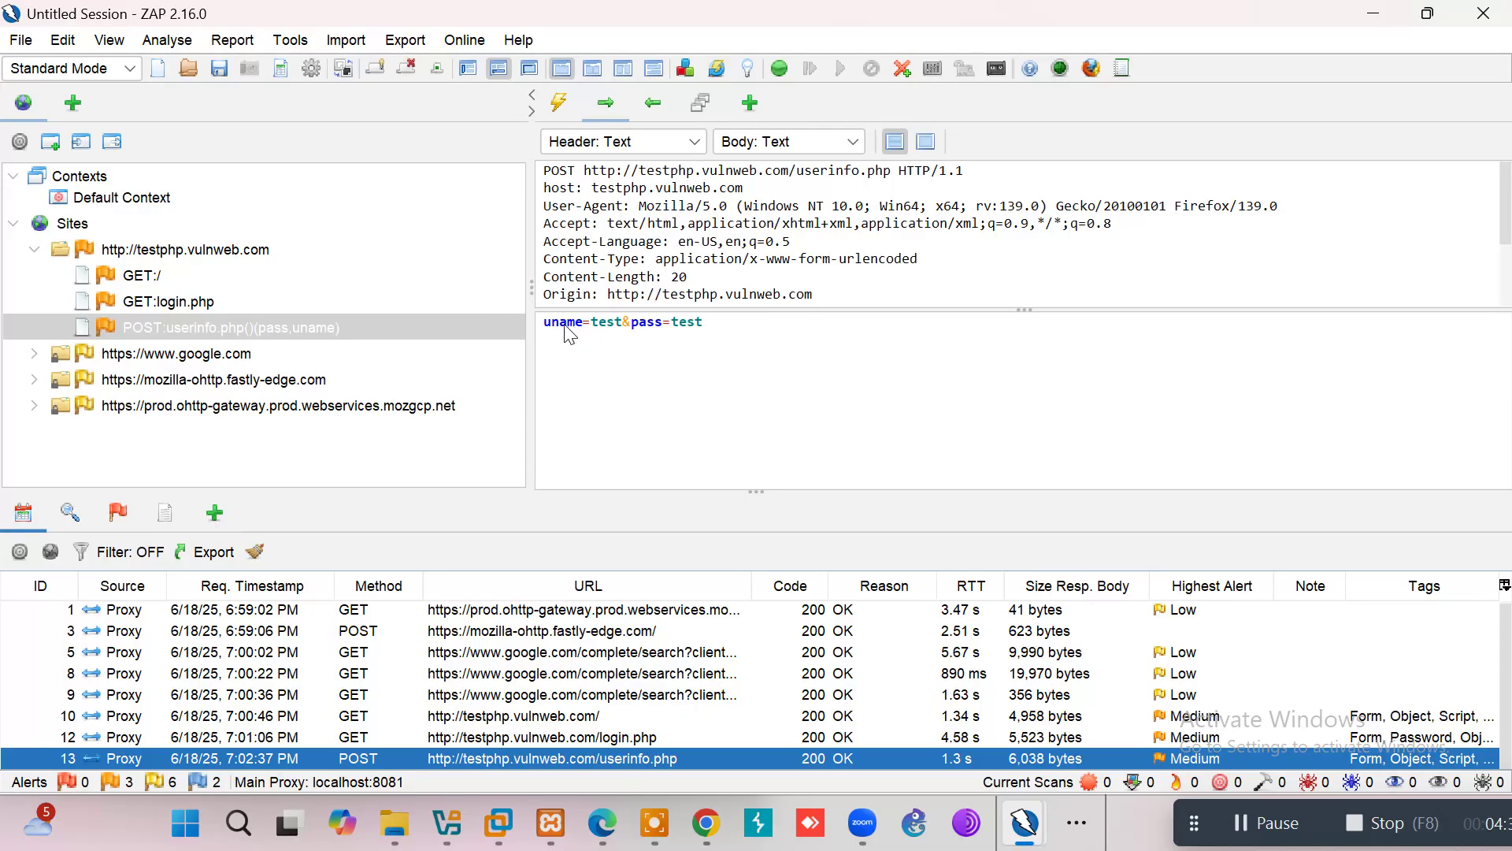
left_click_drag(545, 323, 720, 331)
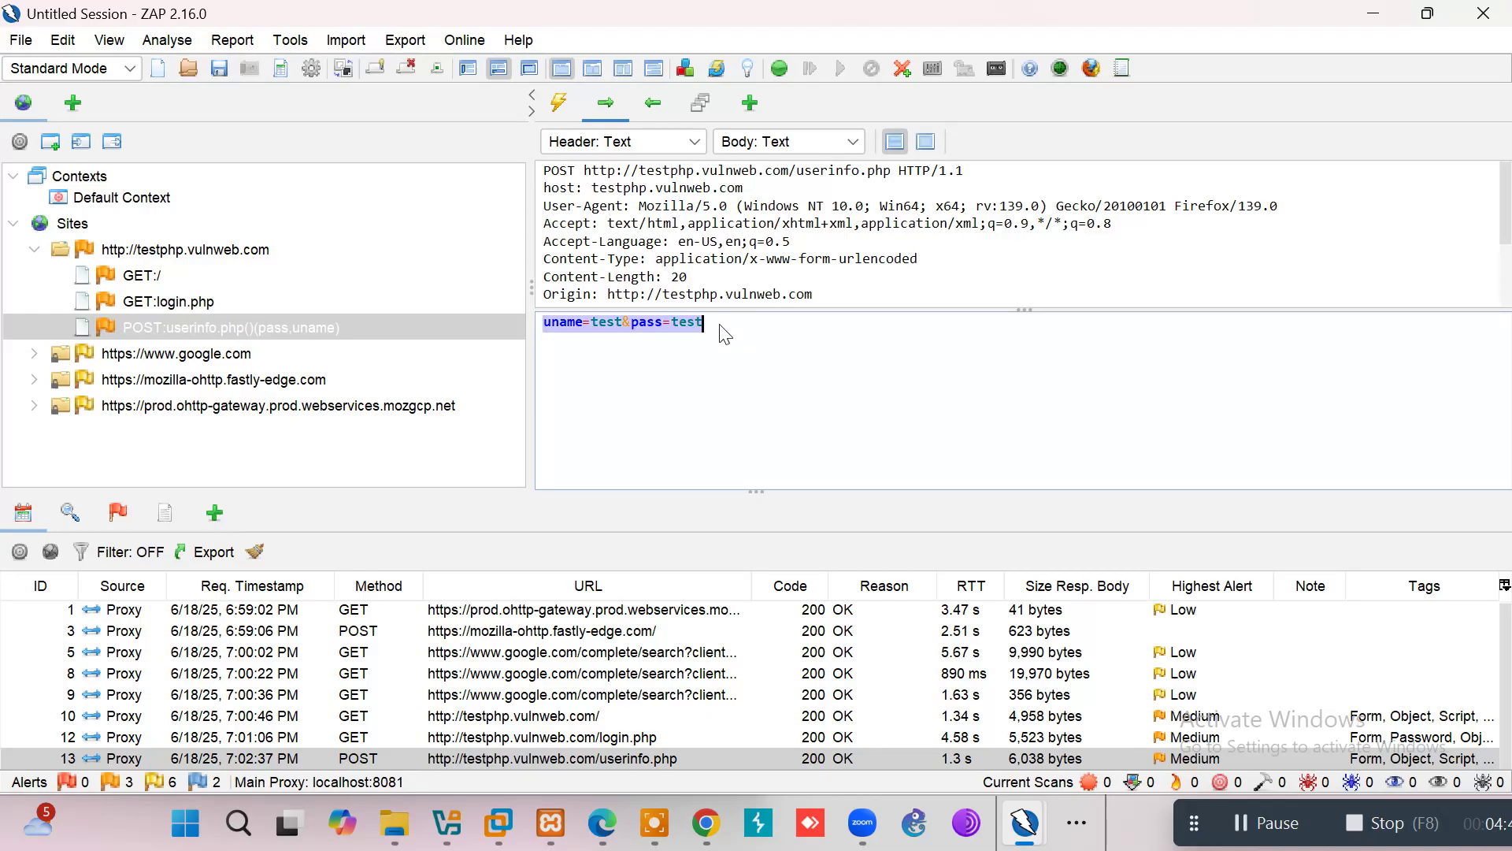
Step: Clear the uname/pass highlight and show the Alerts list of 11 alert types
left_click(610, 346)
left_click(118, 514)
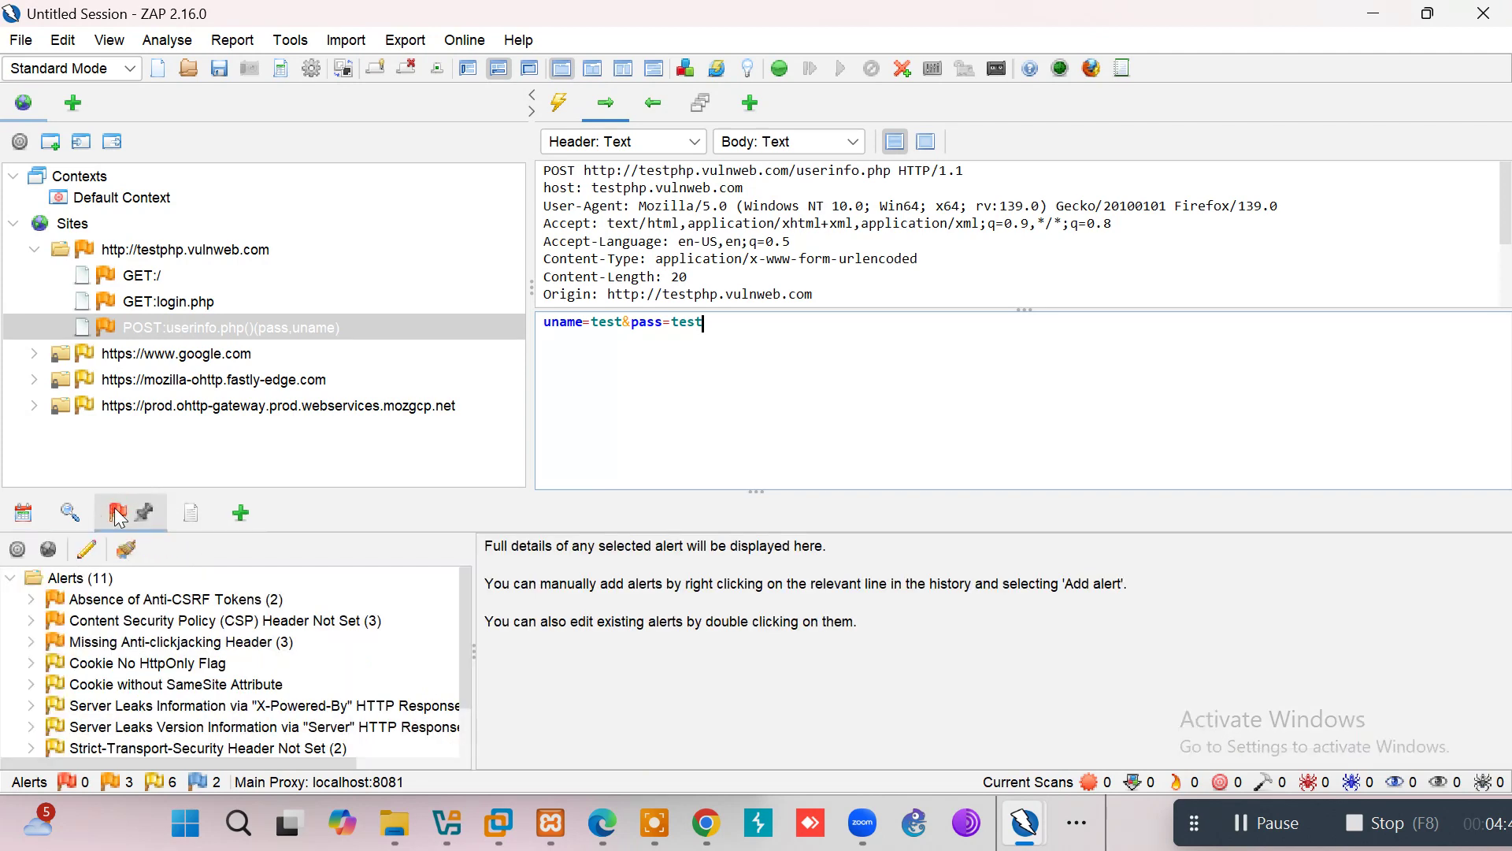
Step: Inspect the Absence of Anti-CSRF Tokens alert (Medium risk, CWE 352), then start Generate Report
left_click(185, 597)
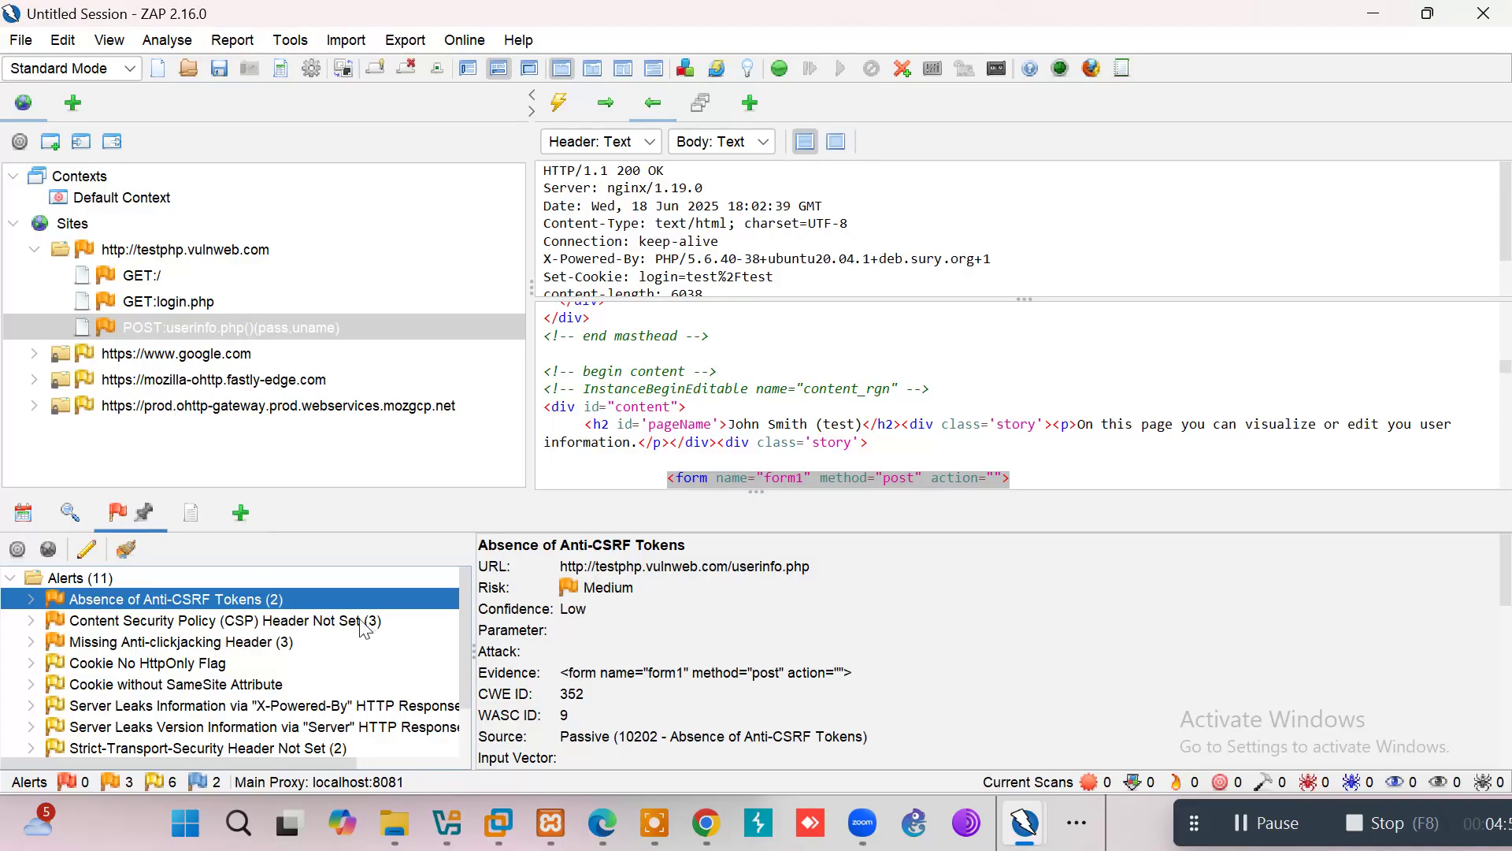
left_click(1122, 68)
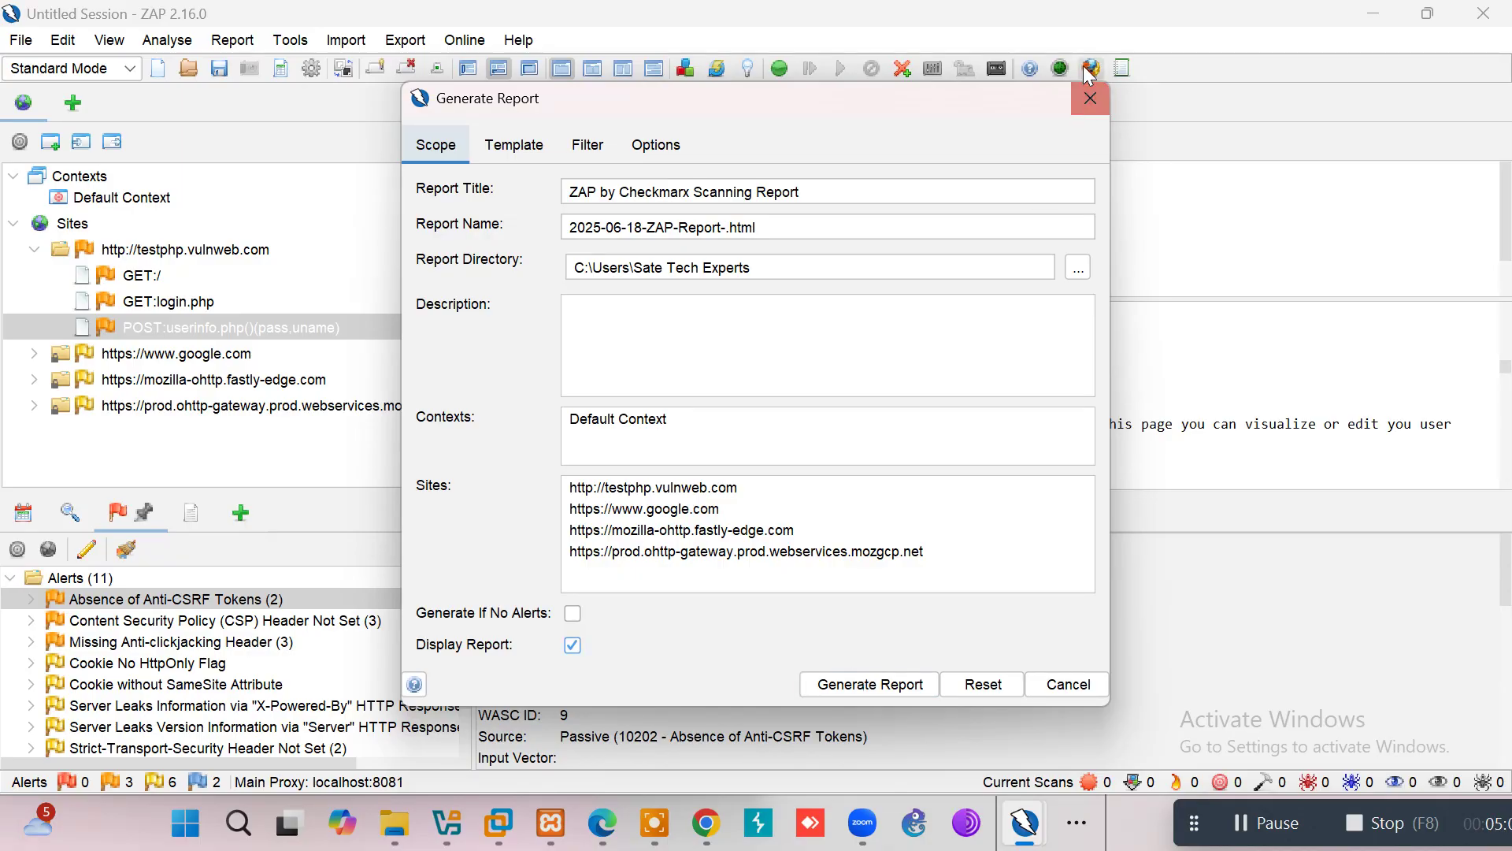
Step: Dismiss the Generate Report dialog without generating anything
left_click(1089, 99)
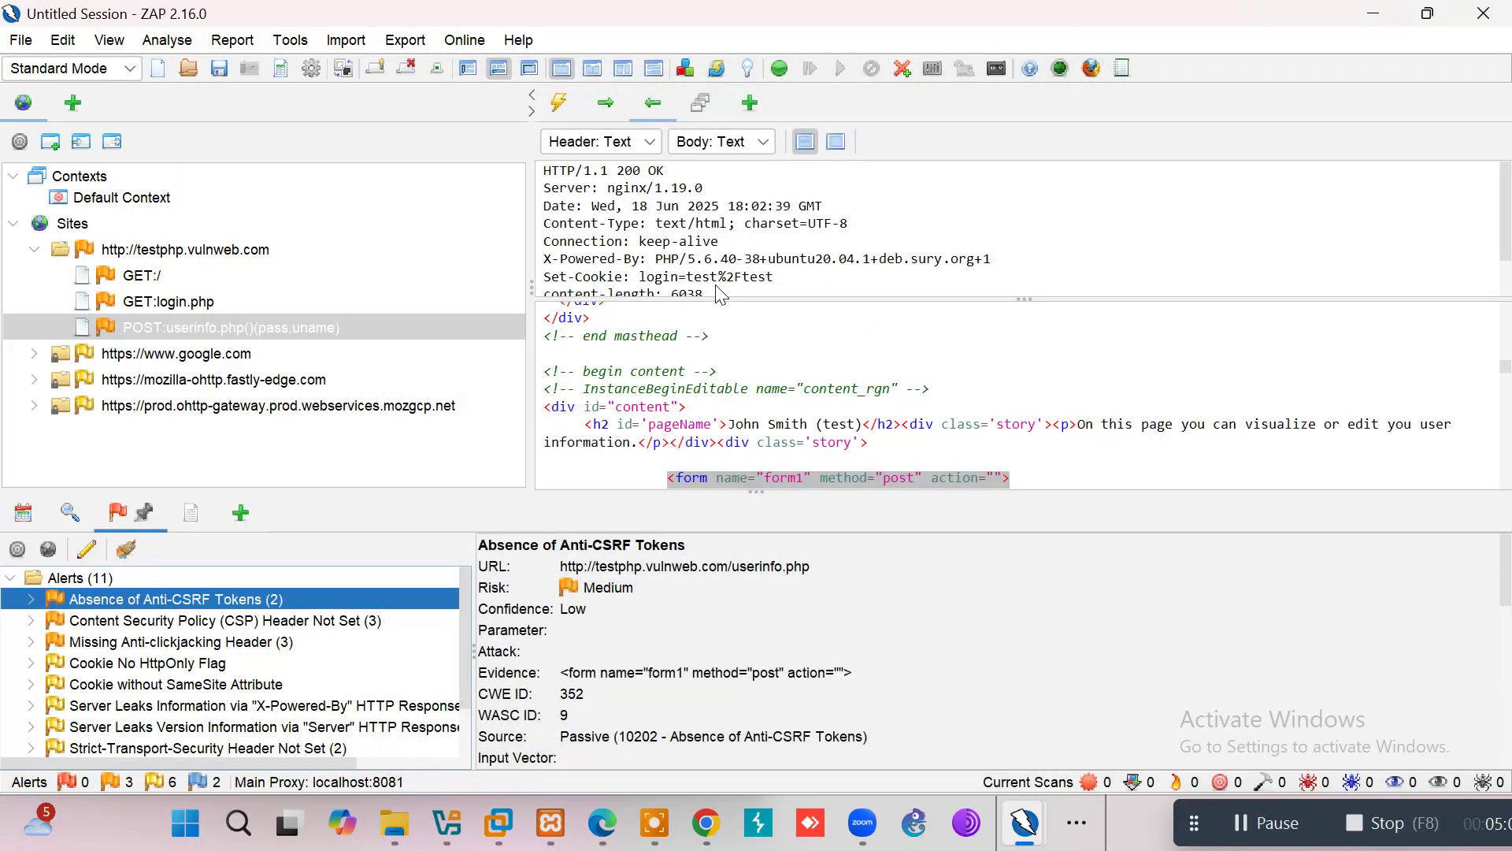